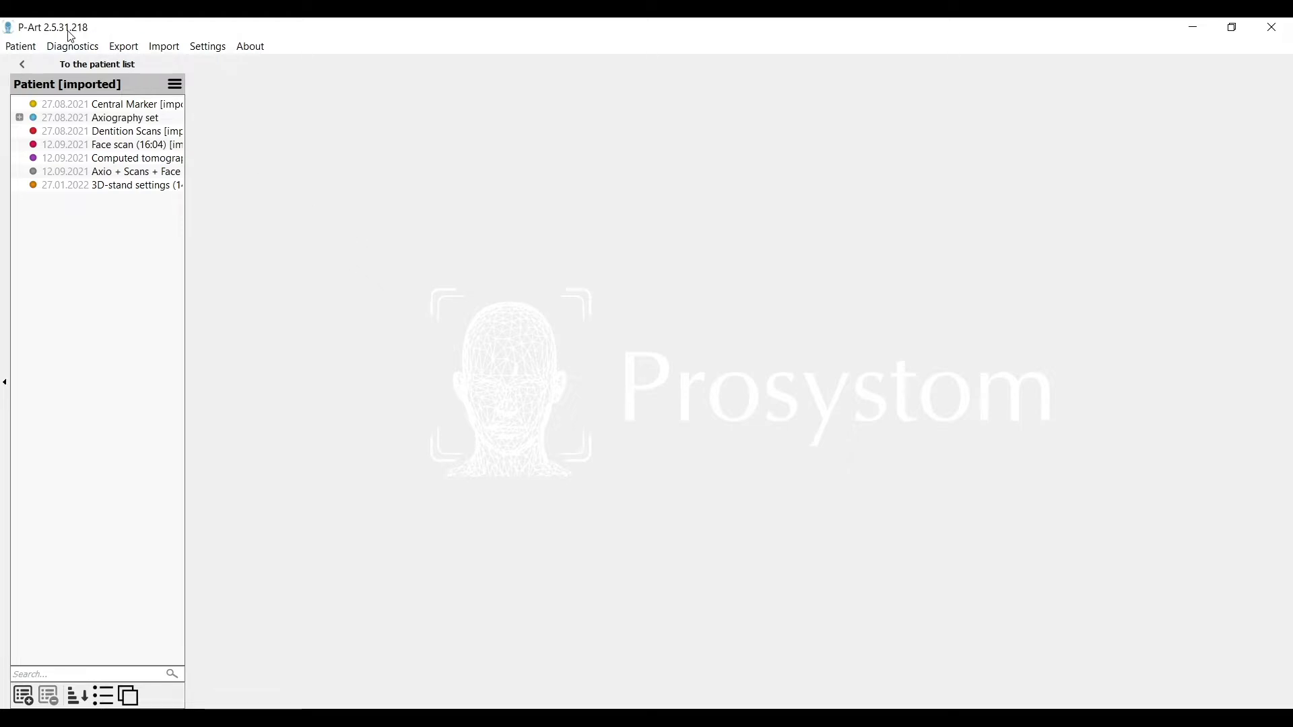
Create a complex diagnostics named "CT + axio+ models" uniting the axiography set, dentition scans and computed tomography
{"action": "left_click", "coordinate": [82, 49]}
{"action": "mouse_move", "coordinate": [151, 67]}
{"action": "left_click", "coordinate": [235, 65]}
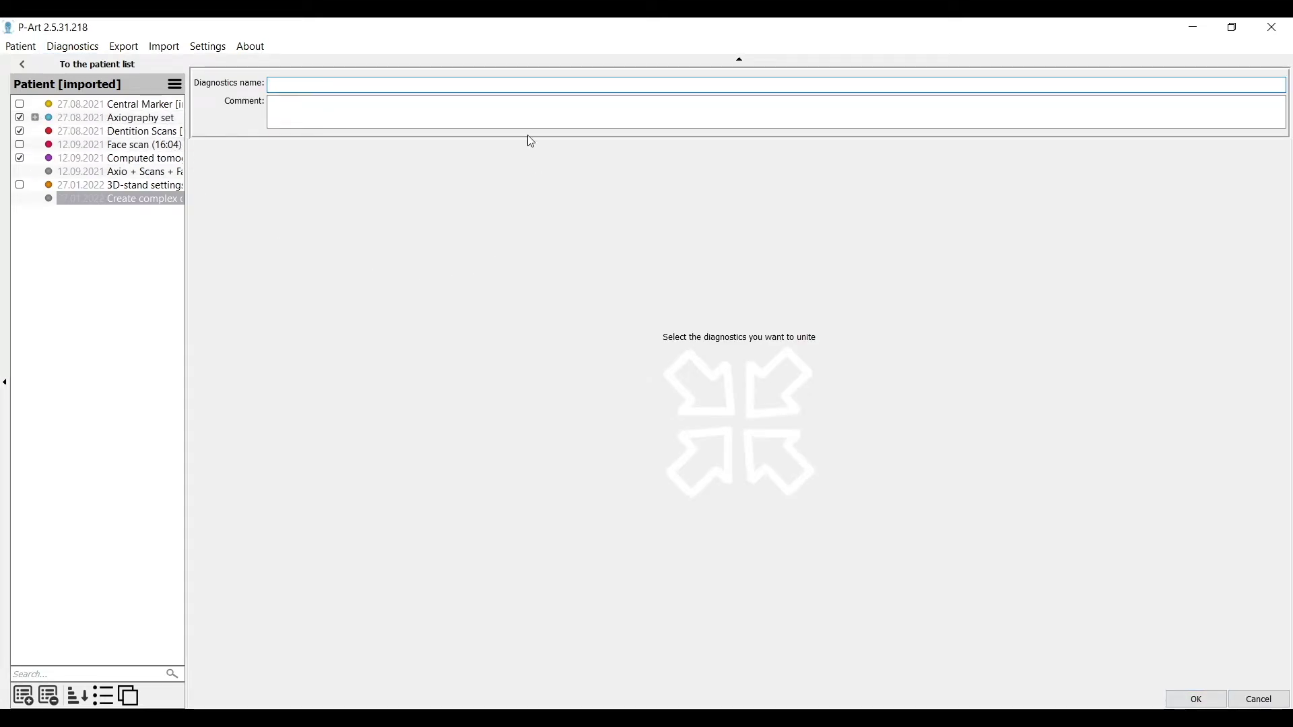
{"action": "left_click", "coordinate": [353, 87]}
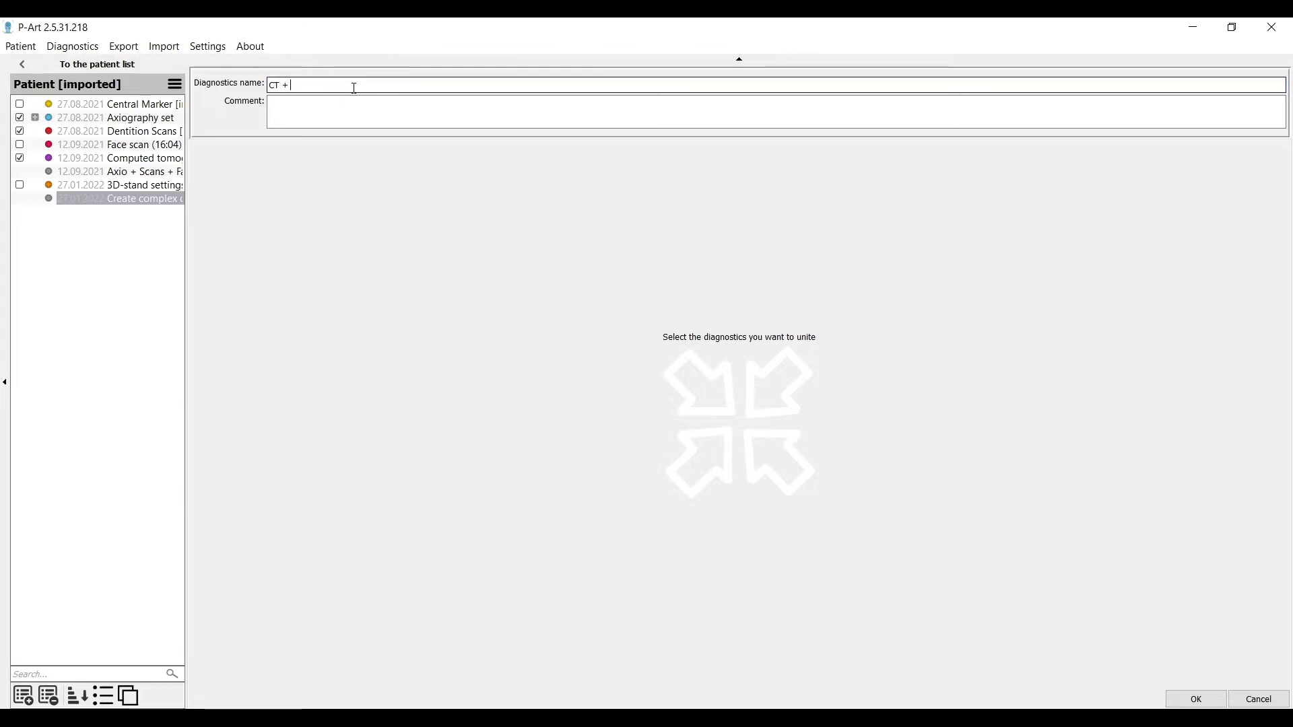
{"action": "type", "text": "CT + a"}
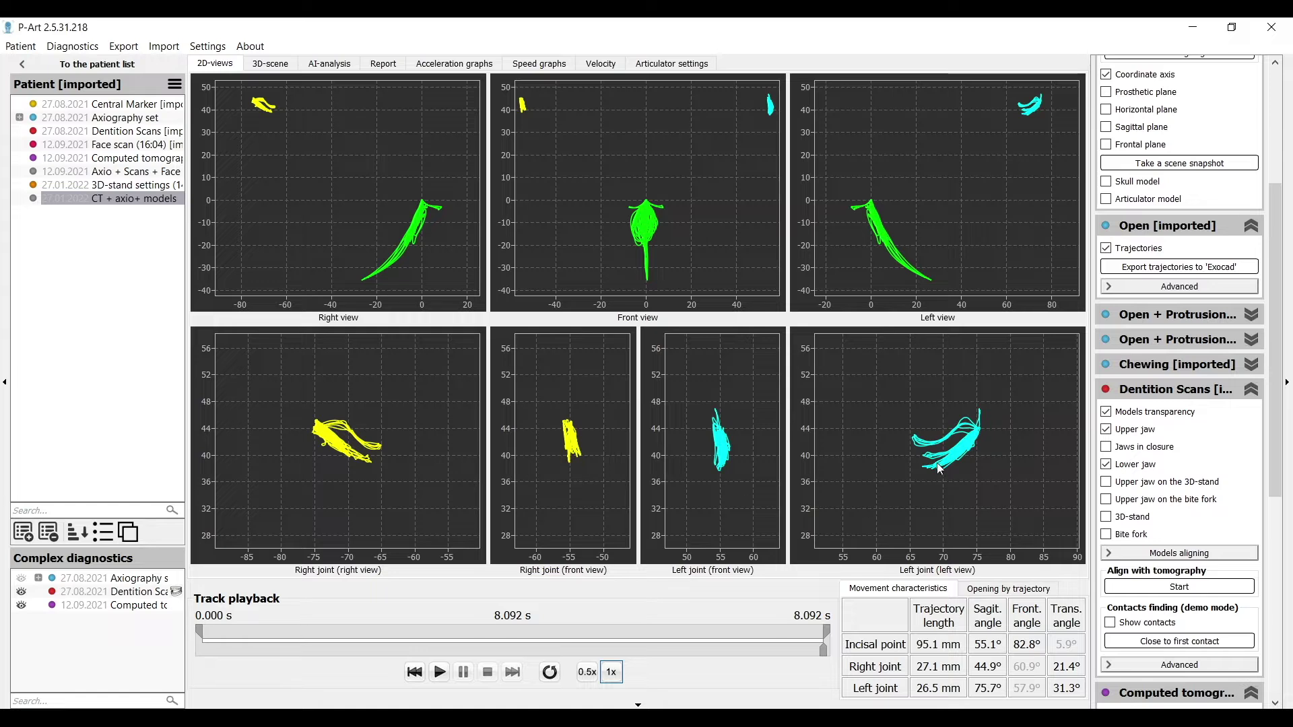
Open the 3D scene of the combined diagnostics and view the skull at an angle
{"action": "scroll", "coordinate": [915, 441], "scroll_direction": "up", "scroll_amount": 3}
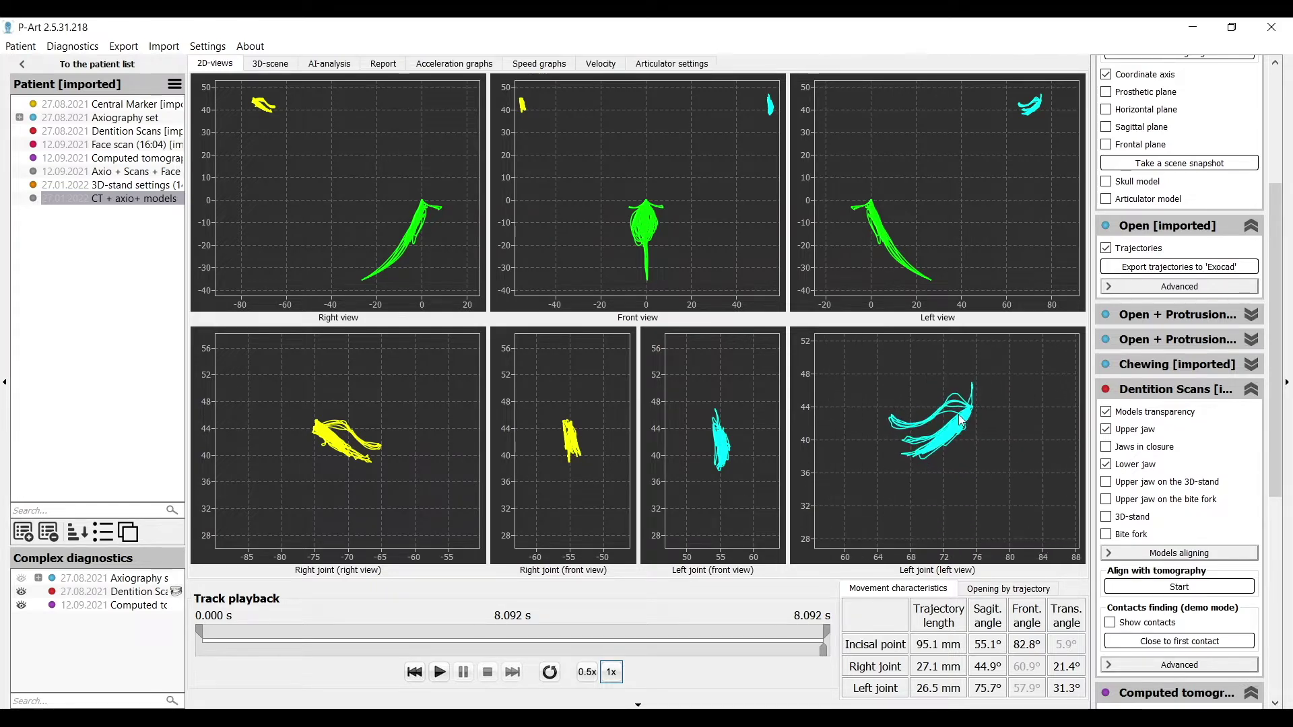
{"action": "left_click", "coordinate": [270, 64]}
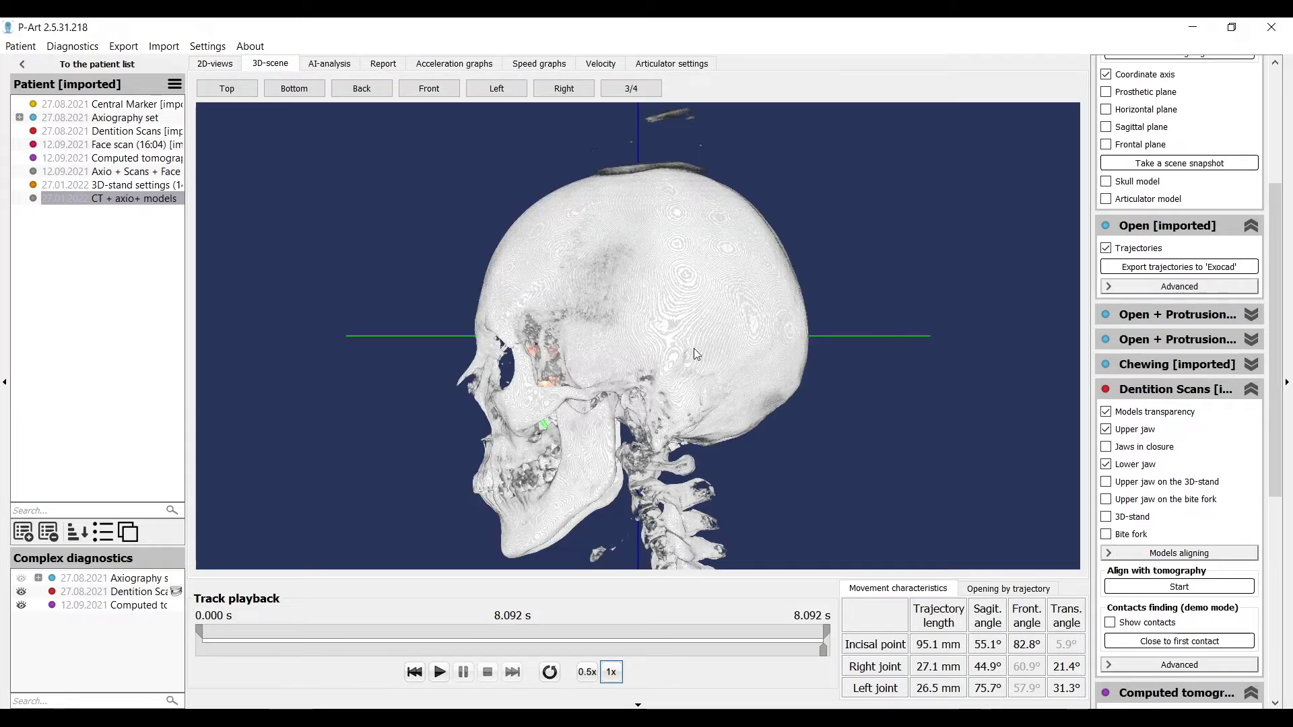
{"action": "left_click_drag", "start_coordinate": [694, 348], "coordinate": [950, 352]}
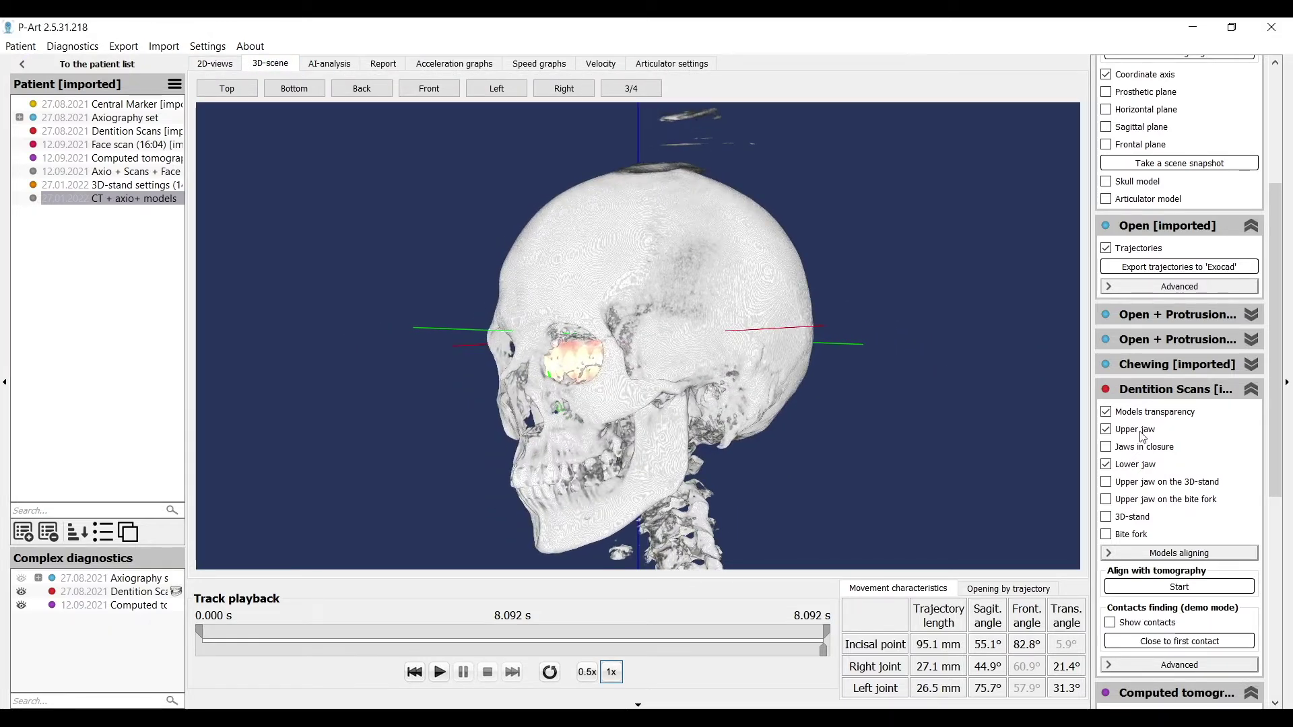
Isolate the movement trajectories by setting the tomography's X-range start to 1.000 and hiding the dentition scans
{"action": "left_click_drag", "start_coordinate": [1276, 359], "coordinate": [1276, 563]}
{"action": "left_click_drag", "start_coordinate": [1105, 438], "coordinate": [1281, 444]}
{"action": "left_click", "coordinate": [21, 591]}
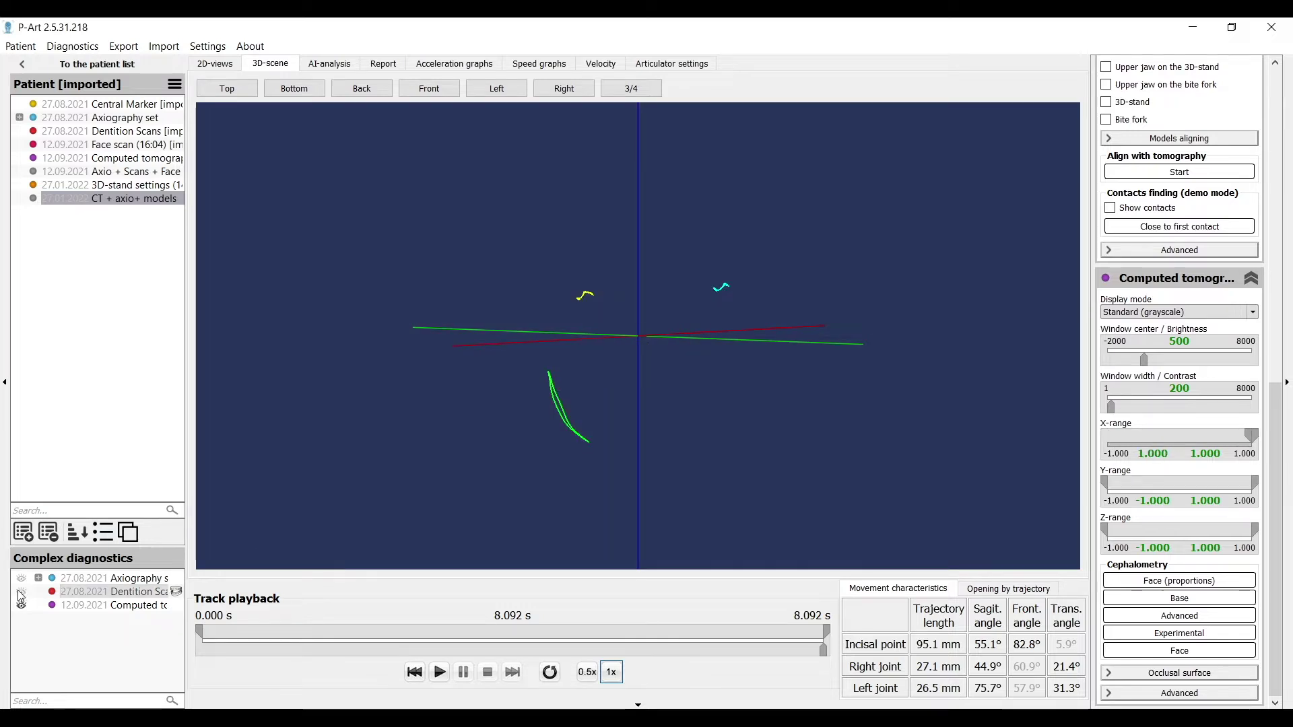
{"action": "left_click_drag", "start_coordinate": [595, 502], "coordinate": [461, 465]}
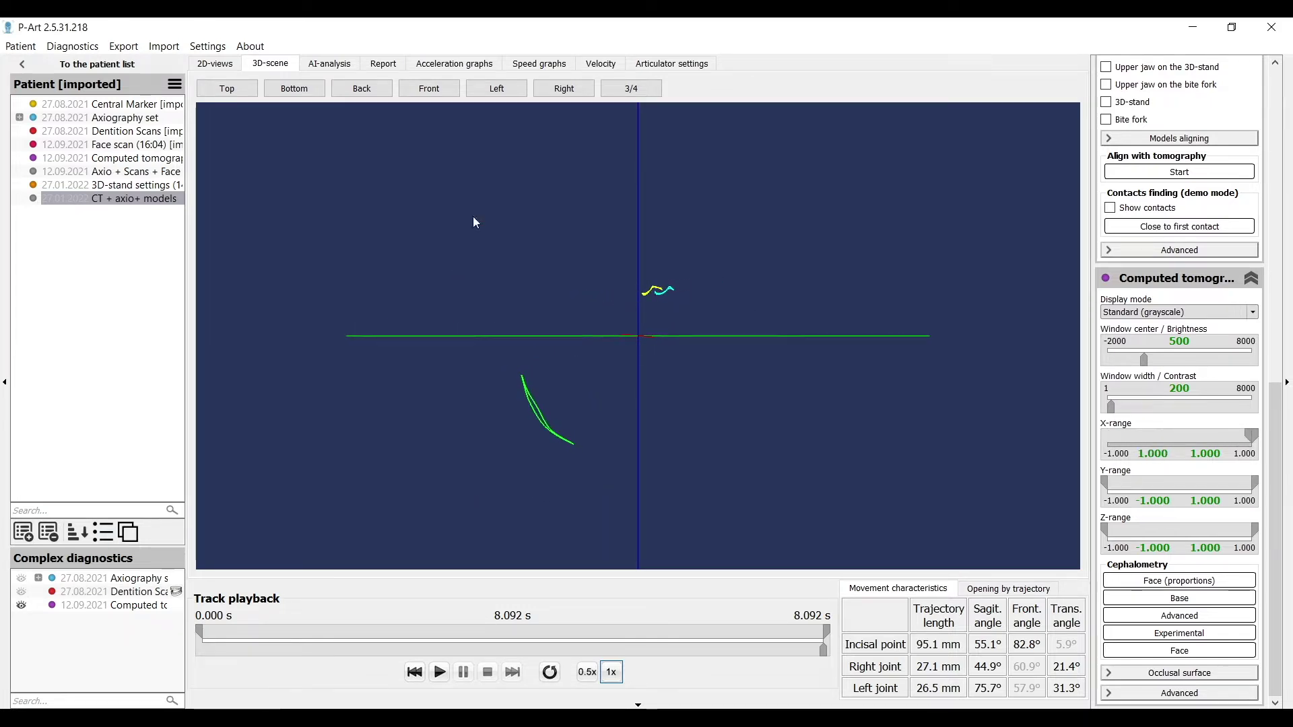
{"action": "left_click", "coordinate": [557, 91]}
{"action": "left_click", "coordinate": [498, 89]}
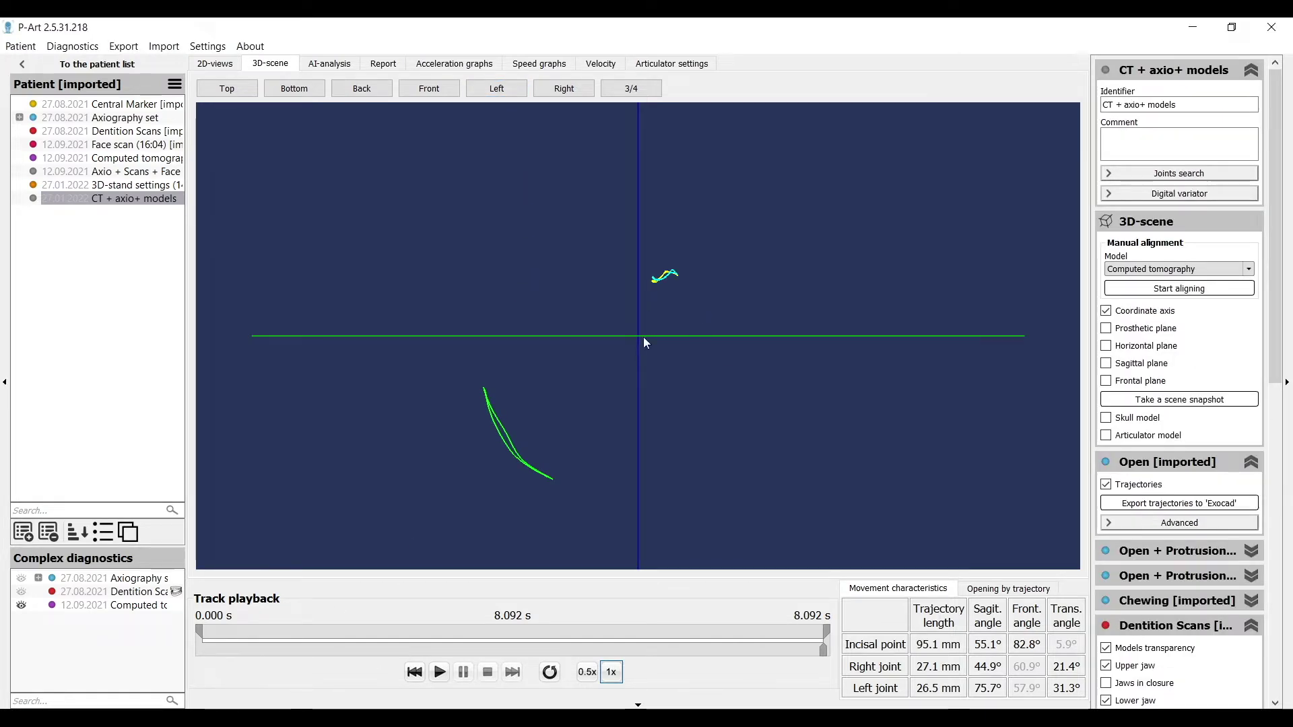
{"action": "left_click_drag", "start_coordinate": [644, 338], "coordinate": [904, 352]}
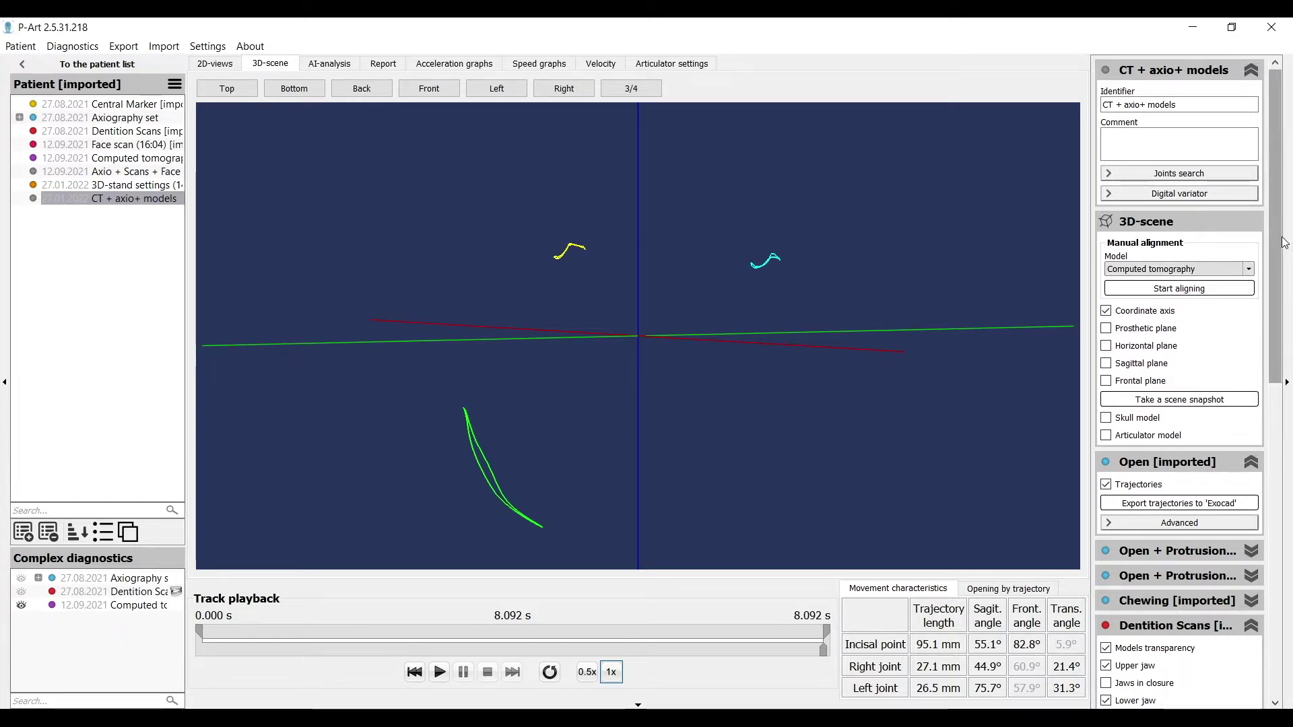
Turn on joint lines and the "Colour depends on speed" style for the trajectories of the Open recording
{"action": "scroll", "coordinate": [1181, 346], "scroll_direction": "down", "scroll_amount": 5}
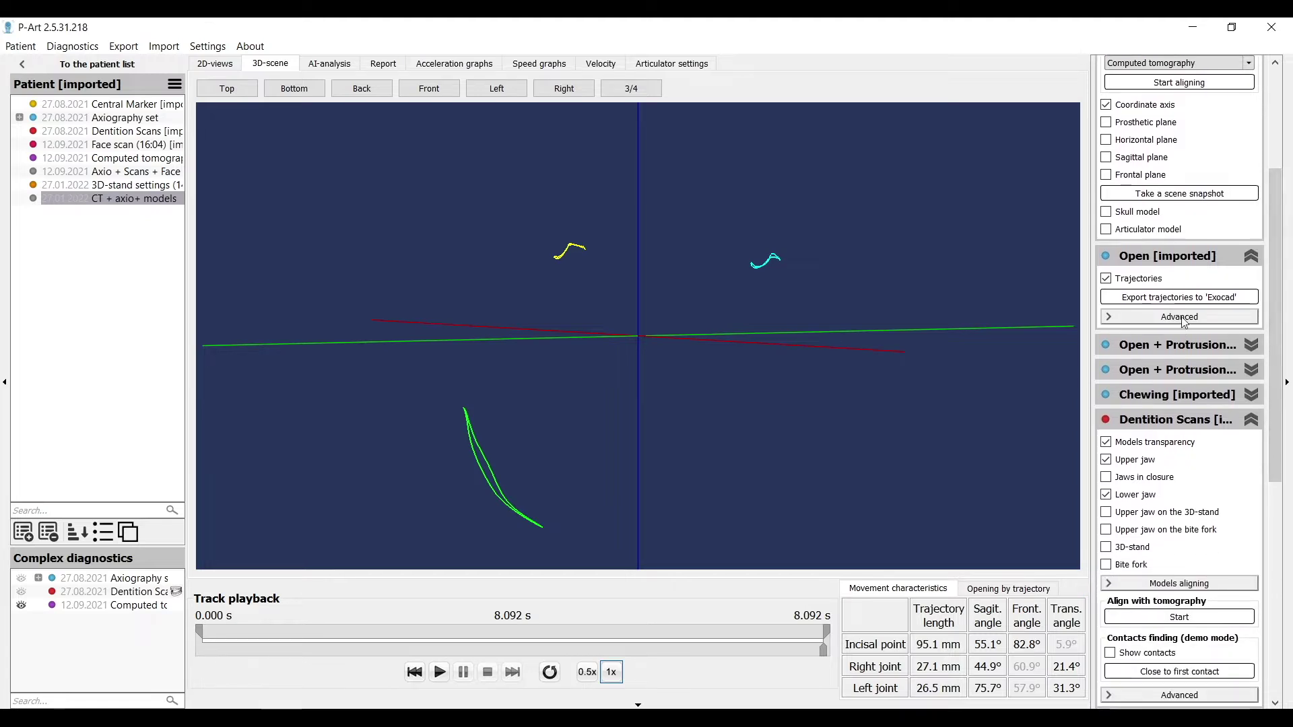
{"action": "left_click", "coordinate": [1179, 317]}
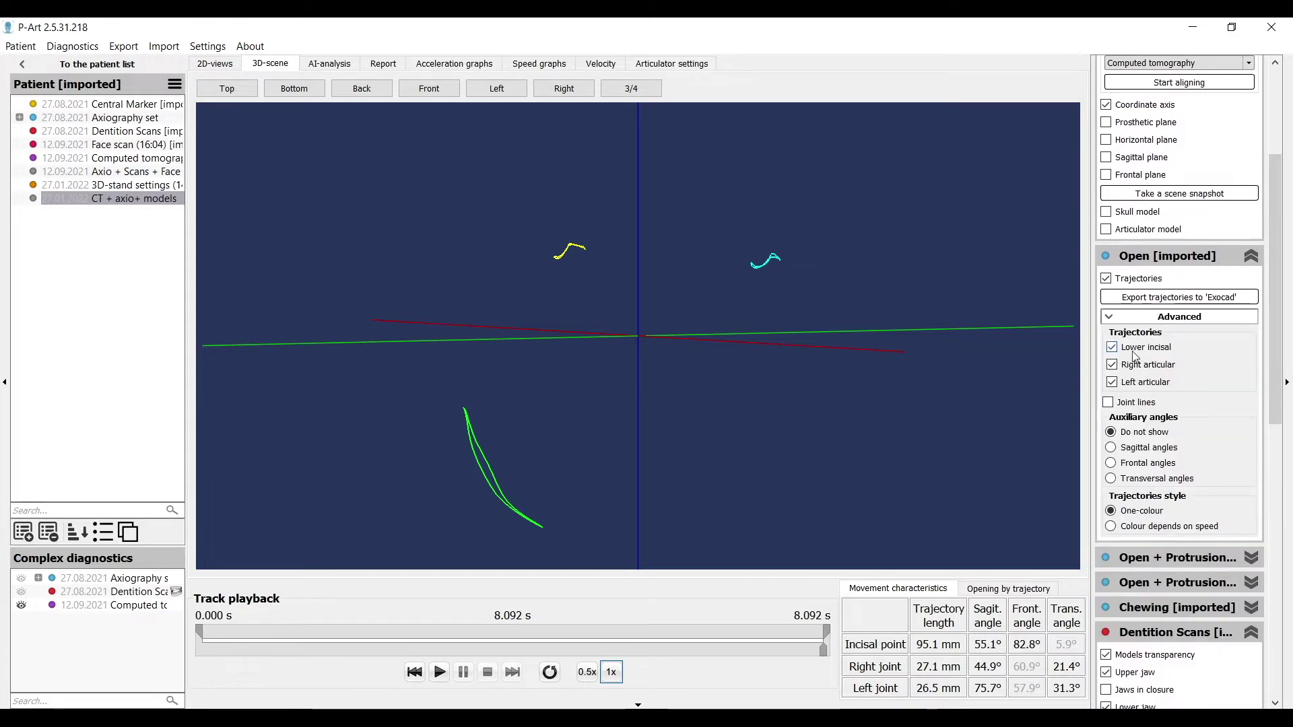
{"action": "left_click", "coordinate": [1129, 404]}
{"action": "left_click_drag", "start_coordinate": [896, 357], "coordinate": [1058, 407]}
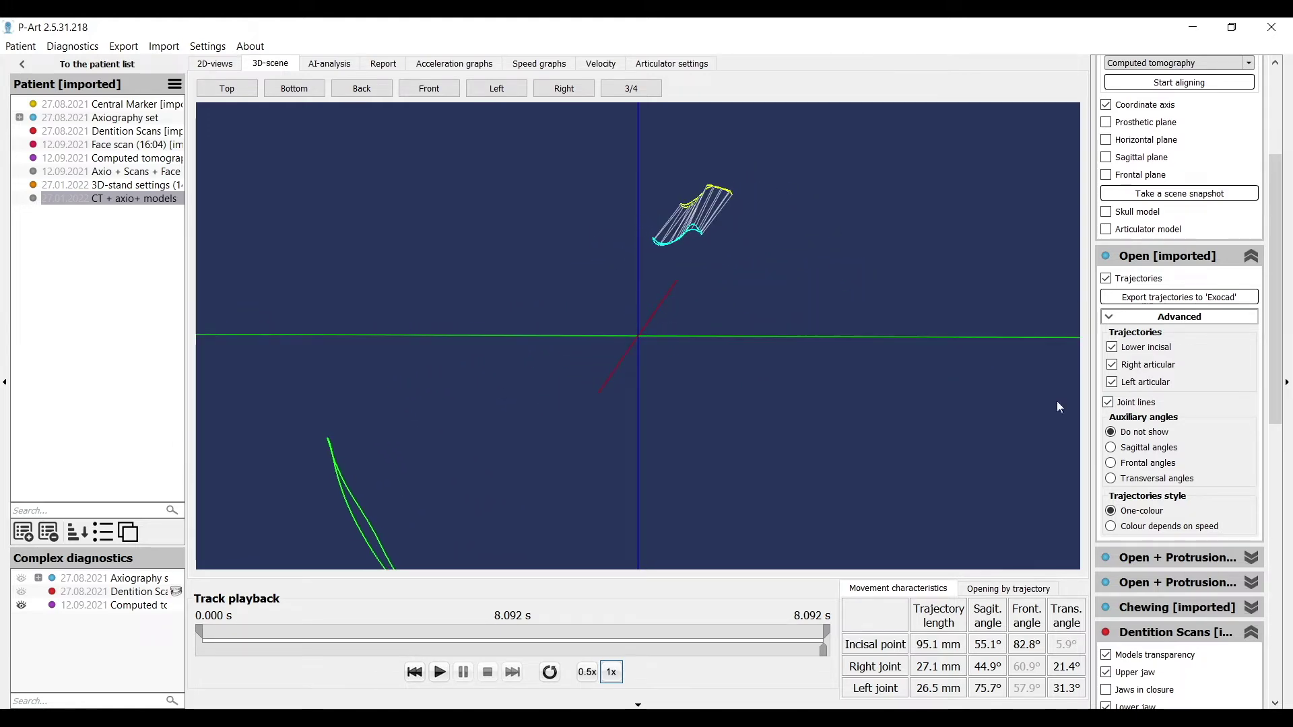
{"action": "left_click", "coordinate": [1134, 527]}
{"action": "left_click_drag", "start_coordinate": [988, 478], "coordinate": [956, 382]}
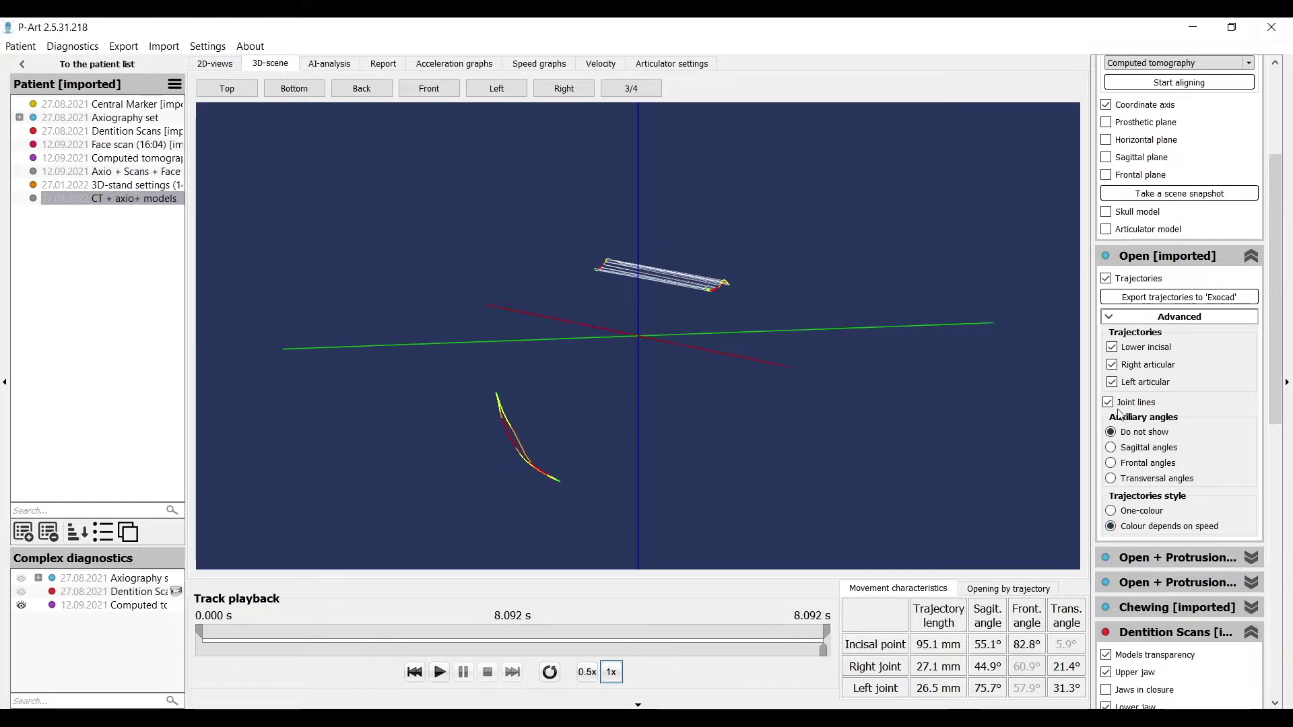
Turn off the Open recording's joint lines and set its trajectories style to One-colour
{"action": "left_click", "coordinate": [1133, 404]}
{"action": "left_click", "coordinate": [1144, 511]}
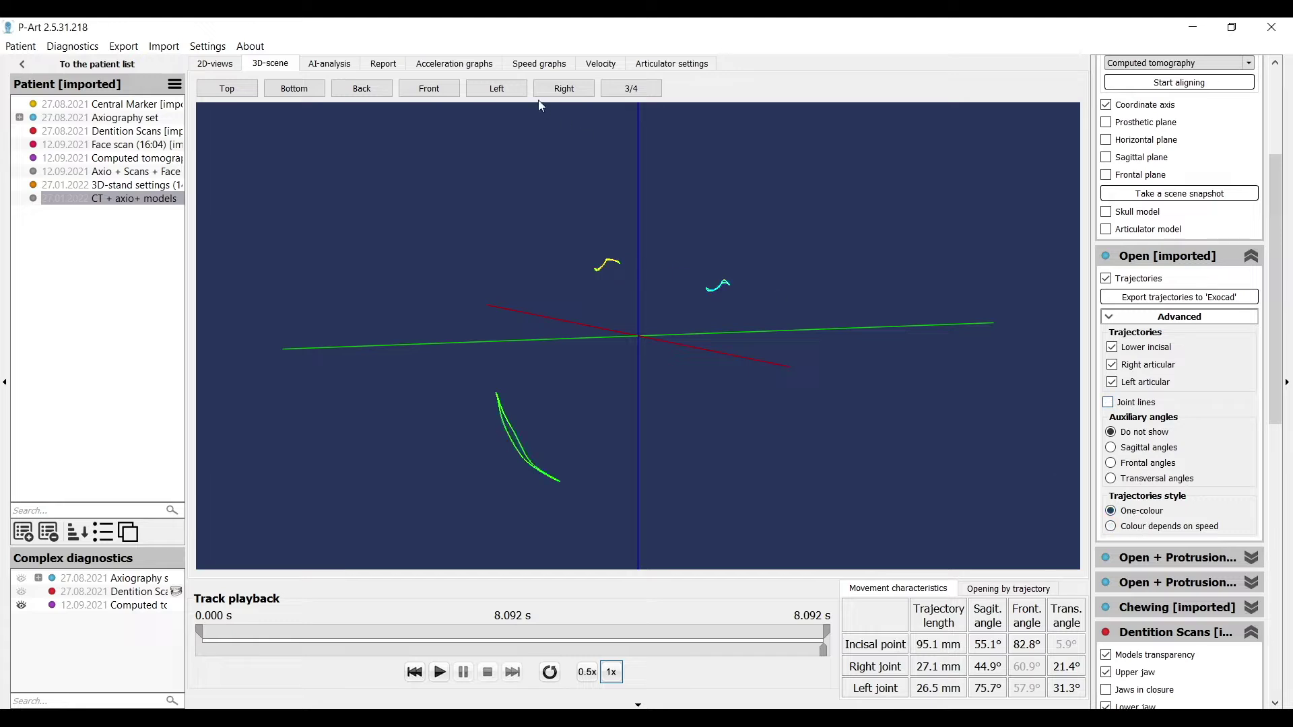
Restore the tomography's X-range start to -1.000 and show the skull from the front
{"action": "left_click", "coordinate": [429, 88]}
{"action": "left_click_drag", "start_coordinate": [1287, 362], "coordinate": [1282, 626]}
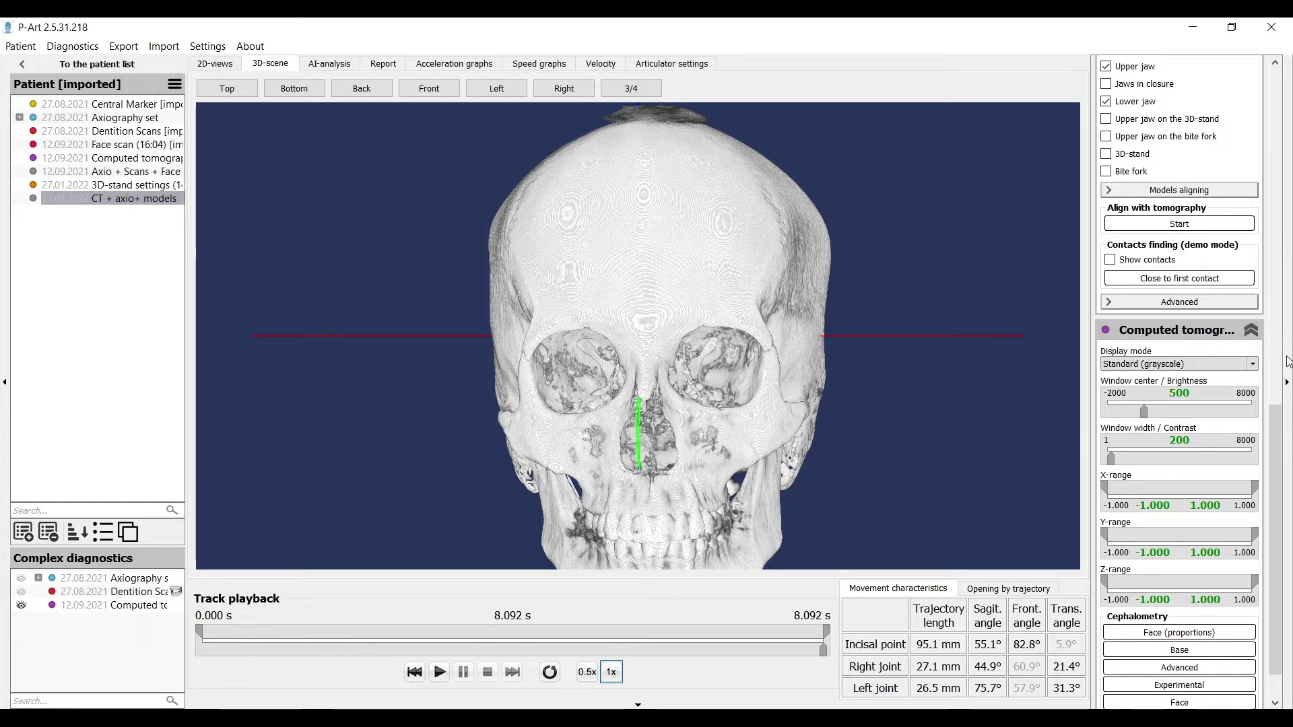
{"action": "left_click_drag", "start_coordinate": [1275, 415], "coordinate": [1277, 476]}
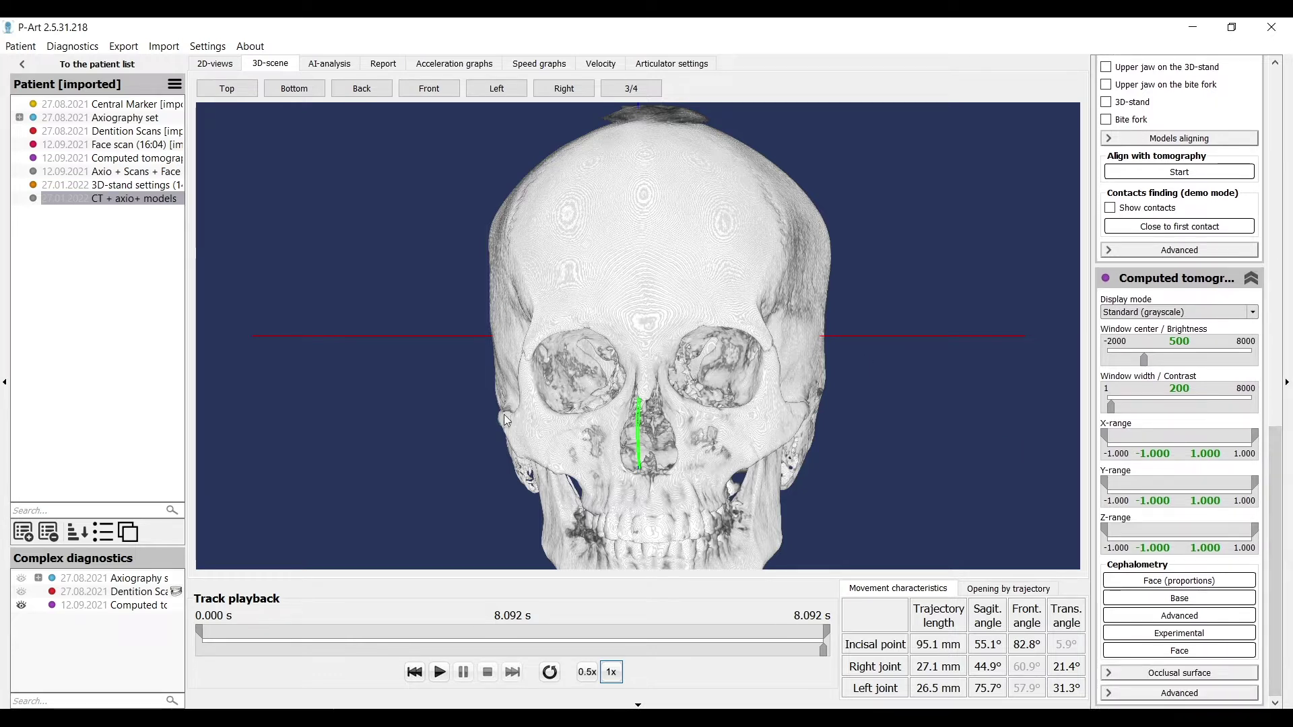
Show the dentition scans together with the skull to check their position, and hide them again
{"action": "left_click", "coordinate": [23, 592]}
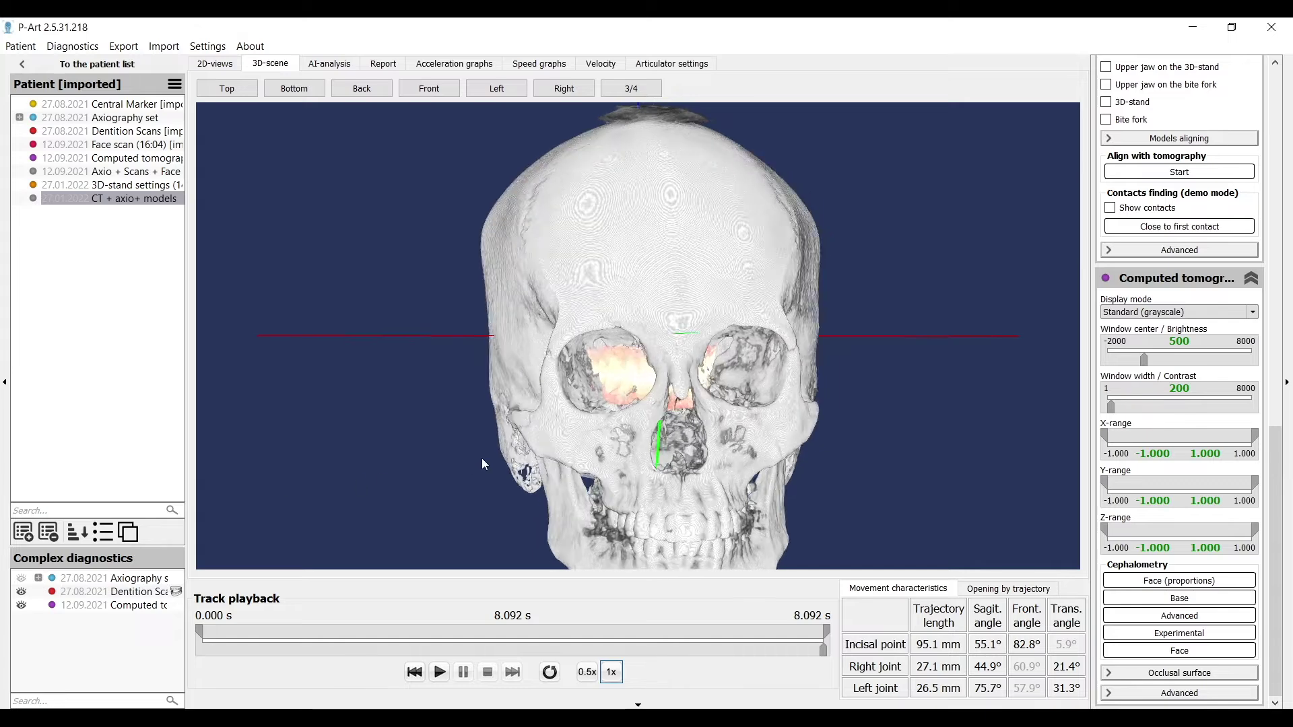
{"action": "left_click", "coordinate": [21, 592]}
{"action": "left_click_drag", "start_coordinate": [356, 490], "coordinate": [576, 435]}
{"action": "middle_click_drag", "start_coordinate": [576, 435], "coordinate": [584, 403]}
{"action": "left_click_drag", "start_coordinate": [584, 408], "coordinate": [714, 425]}
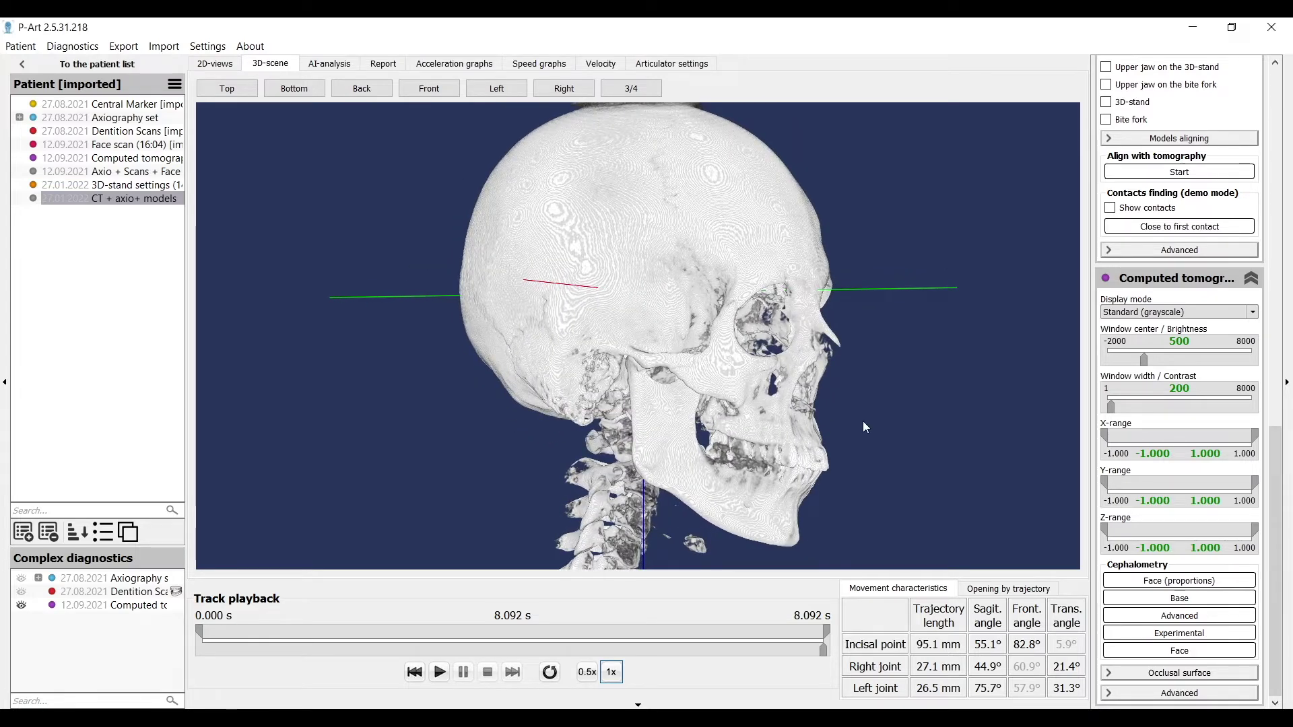
Clip the side of the tomography by setting its X-range start to -0.879
{"action": "left_click_drag", "start_coordinate": [870, 422], "coordinate": [833, 422]}
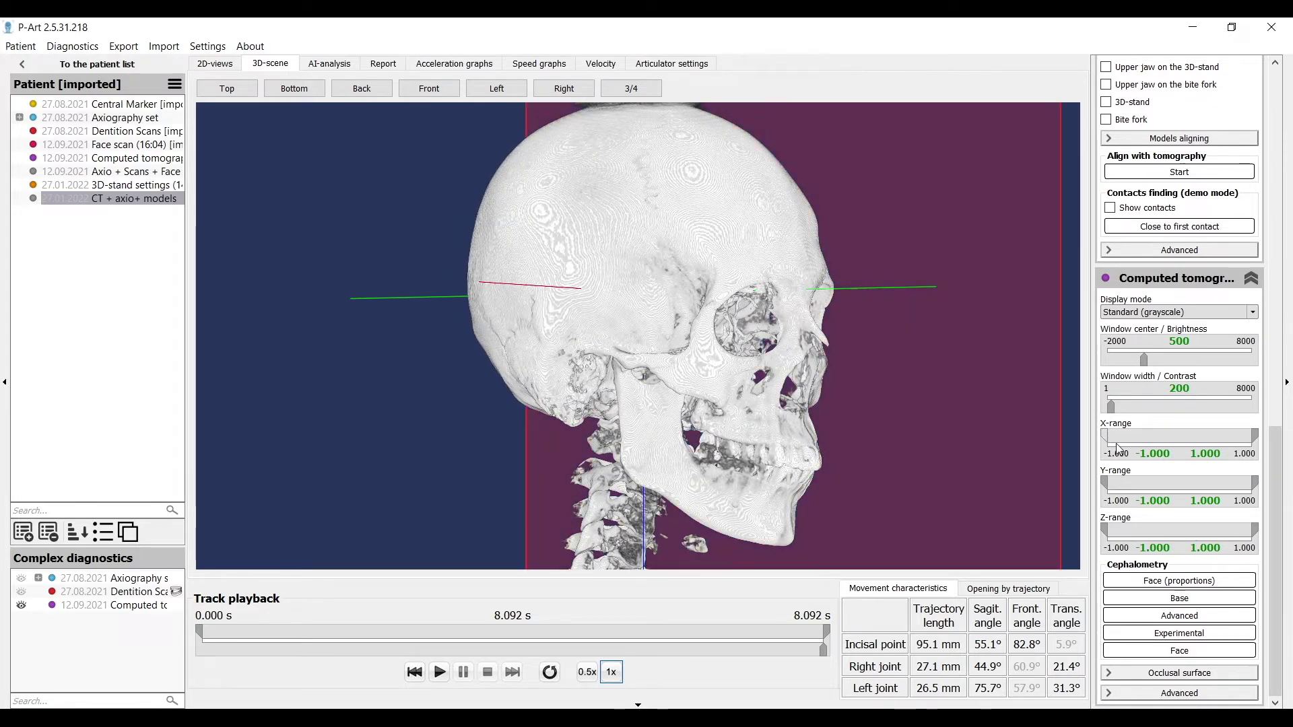
{"action": "left_click_drag", "start_coordinate": [943, 421], "coordinate": [765, 421]}
{"action": "mouse_move", "coordinate": [1104, 435]}
{"action": "left_mouse_down"}
{"action": "mouse_move", "coordinate": [1185, 436]}
{"action": "mouse_move", "coordinate": [1112, 435]}
{"action": "left_mouse_up"}
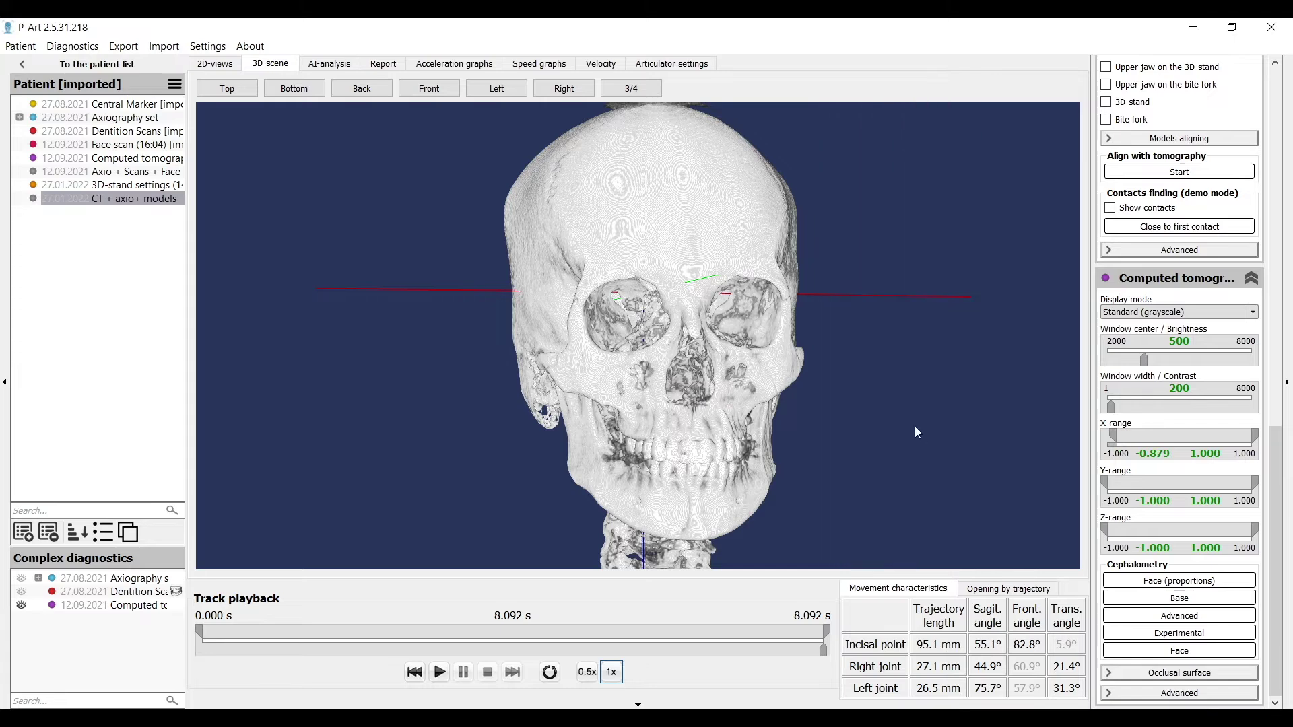
{"action": "left_click_drag", "start_coordinate": [915, 426], "coordinate": [1123, 433]}
{"action": "left_click_drag", "start_coordinate": [1104, 483], "coordinate": [1070, 522]}
Try the Tissues (fixed), Tissues (dynamic) and Isosurface display modes on the tomography
{"action": "left_click", "coordinate": [1145, 312]}
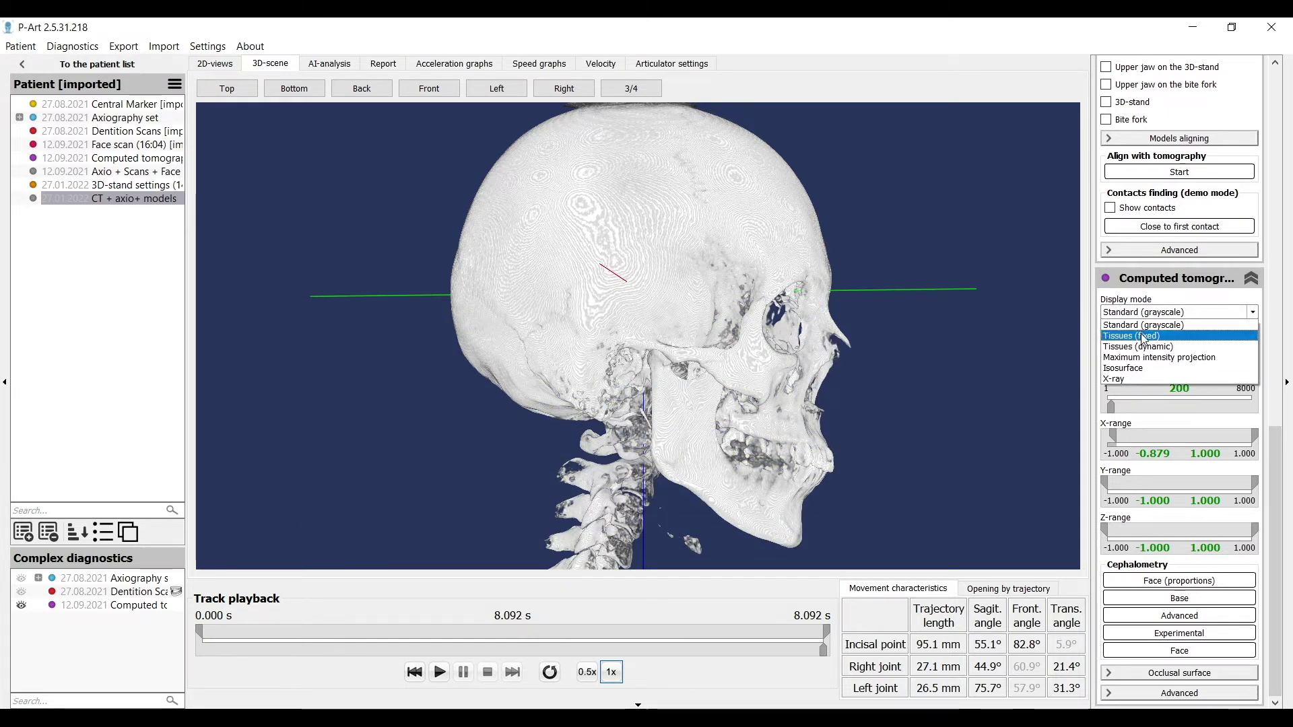
{"action": "left_click", "coordinate": [1145, 335]}
{"action": "left_click", "coordinate": [1144, 312]}
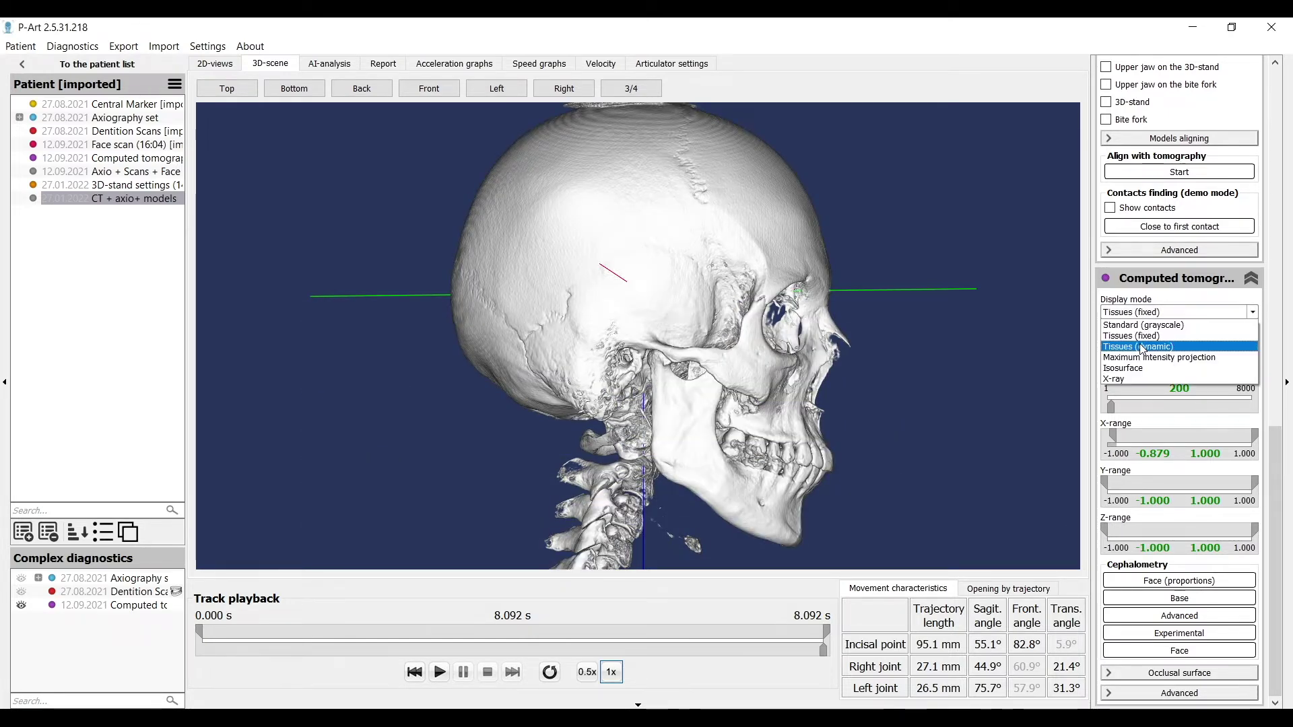
{"action": "left_click", "coordinate": [1144, 340]}
{"action": "left_click", "coordinate": [1147, 313]}
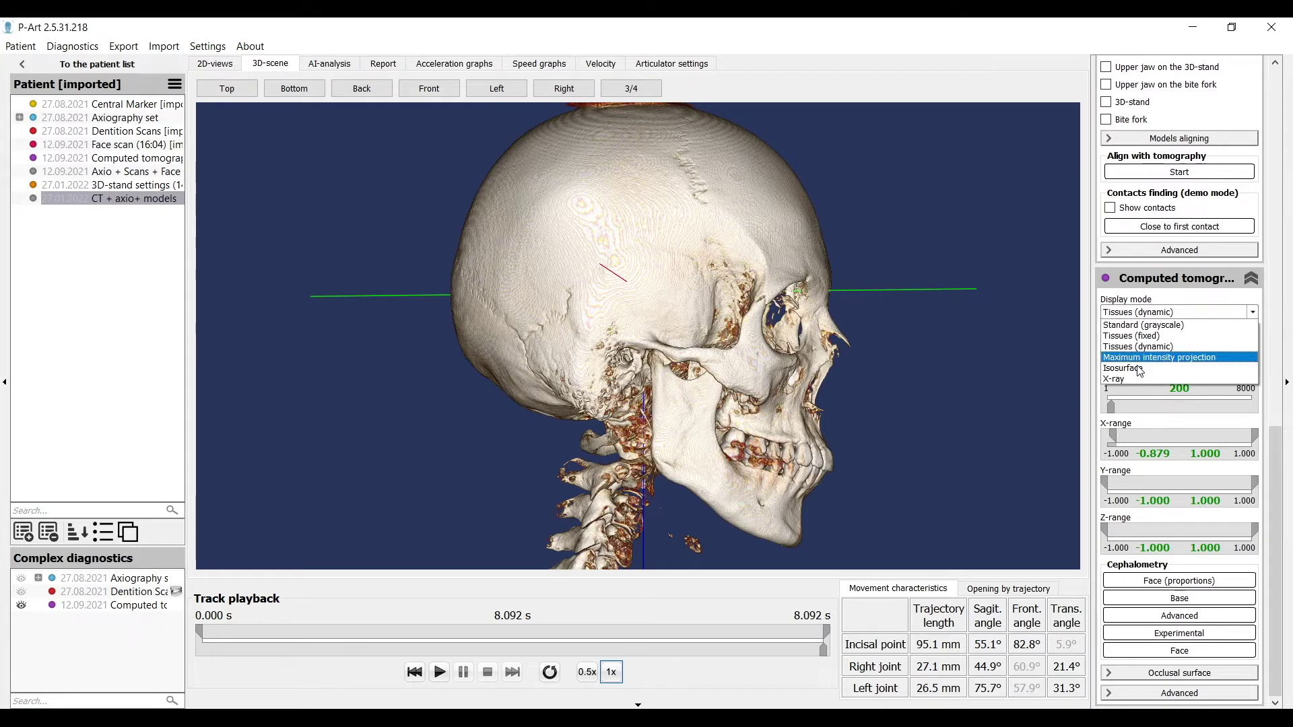
{"action": "left_click", "coordinate": [1142, 368]}
Set the tomography's display mode to Tissues (fixed) and view the skull from the front
{"action": "left_click", "coordinate": [1144, 359]}
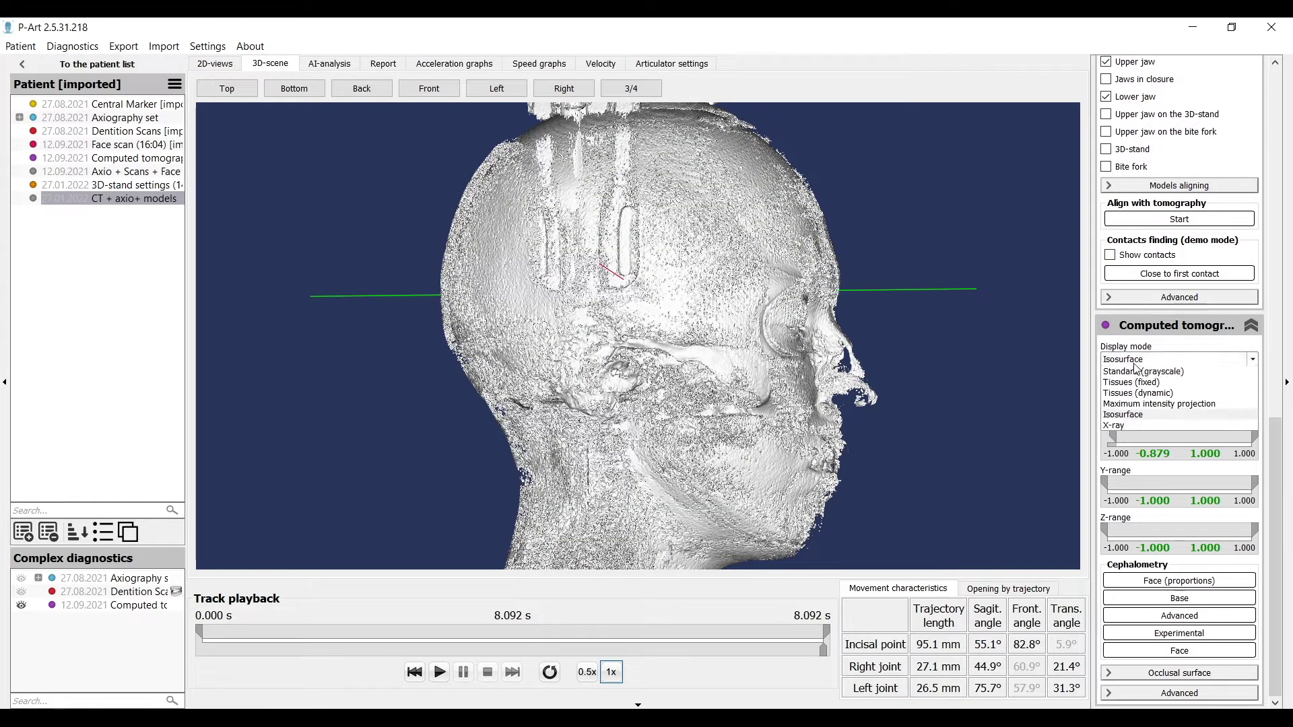
{"action": "left_click", "coordinate": [1133, 383]}
{"action": "left_click_drag", "start_coordinate": [1050, 386], "coordinate": [614, 385]}
{"action": "left_click_drag", "start_coordinate": [1275, 452], "coordinate": [1276, 485]}
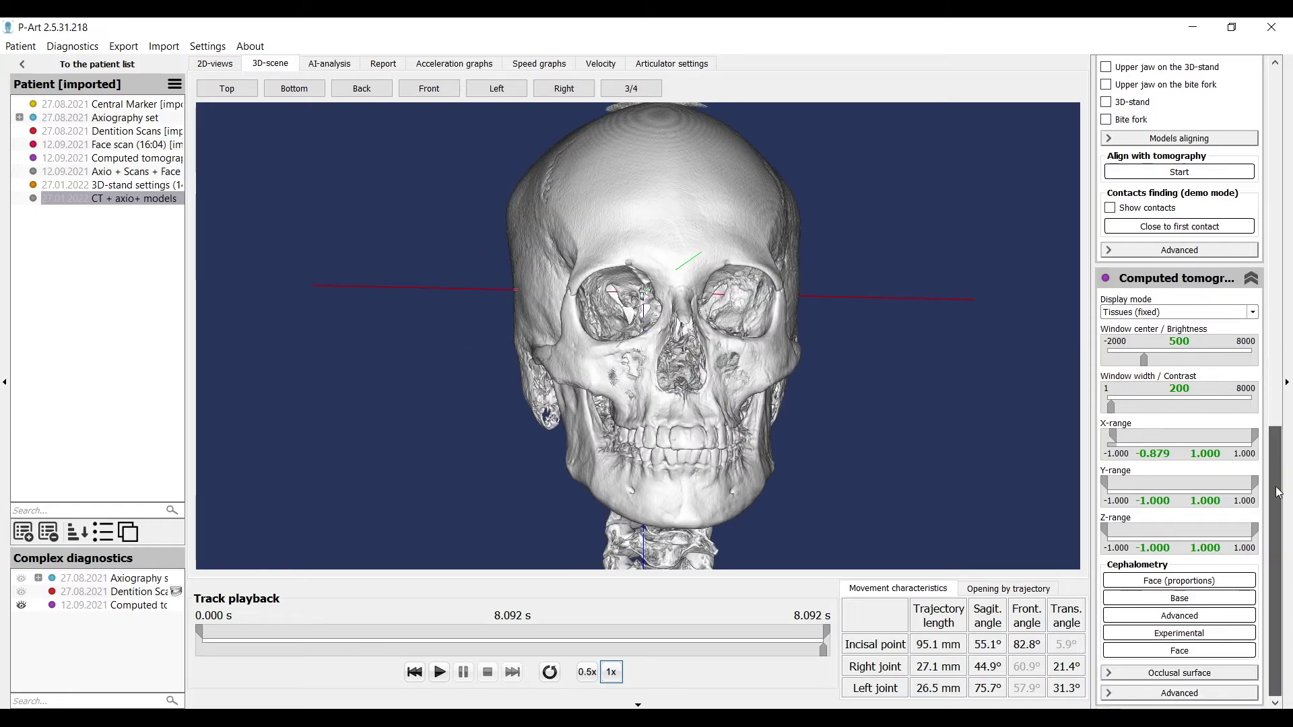
Cut the skull by lowering the Z-range end to -0.215, examine the section, and restore it to 1.000
{"action": "scroll", "coordinate": [584, 418], "scroll_direction": "up", "scroll_amount": 3}
{"action": "left_click_drag", "start_coordinate": [546, 410], "coordinate": [1077, 446]}
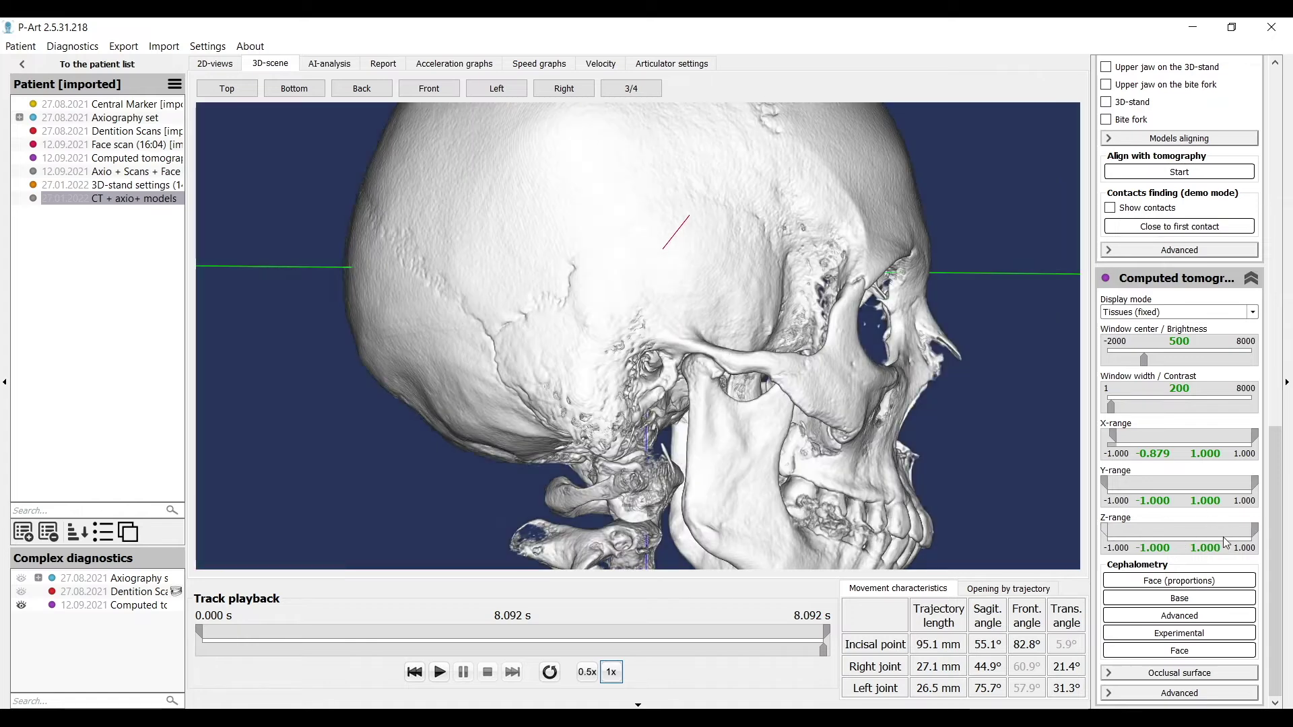
{"action": "left_click_drag", "start_coordinate": [1253, 530], "coordinate": [1167, 535]}
{"action": "left_click_drag", "start_coordinate": [700, 377], "coordinate": [842, 498]}
{"action": "scroll", "coordinate": [729, 387], "scroll_direction": "up", "scroll_amount": 5}
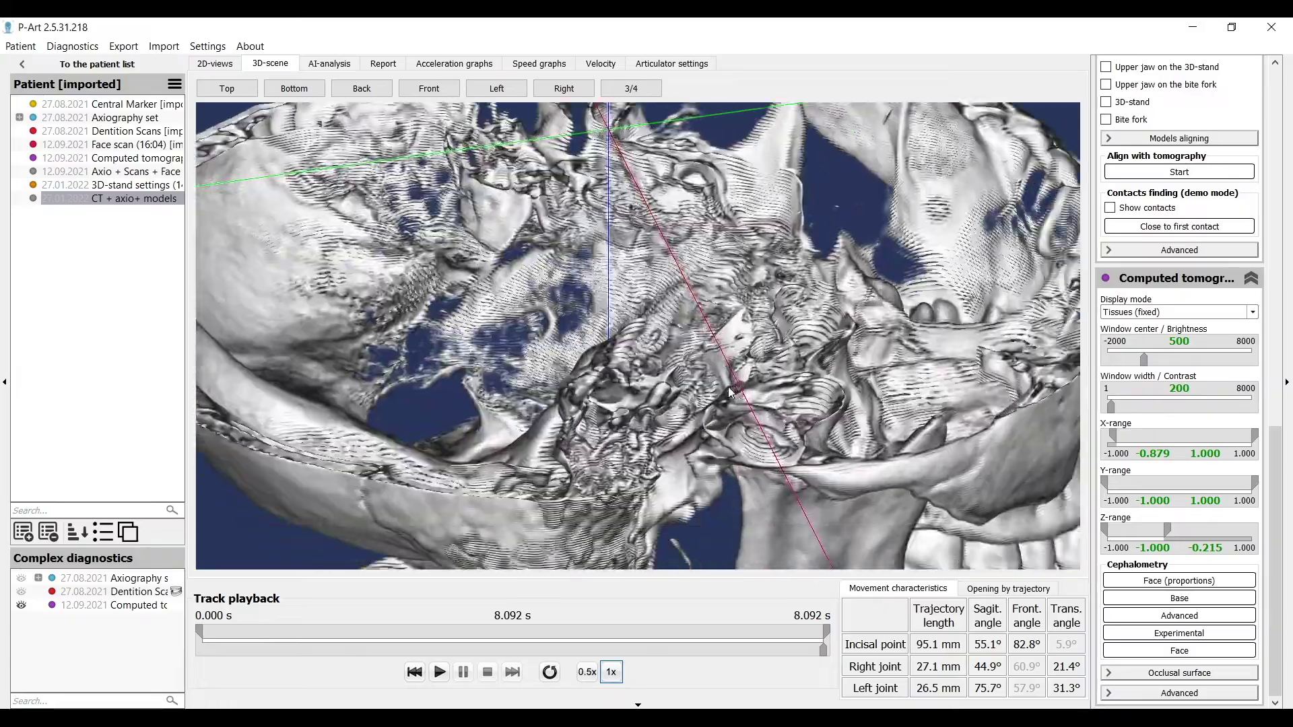
{"action": "left_click_drag", "start_coordinate": [660, 373], "coordinate": [555, 278]}
{"action": "left_click_drag", "start_coordinate": [1167, 530], "coordinate": [1255, 532]}
{"action": "scroll", "coordinate": [966, 400], "scroll_direction": "down", "scroll_amount": 5}
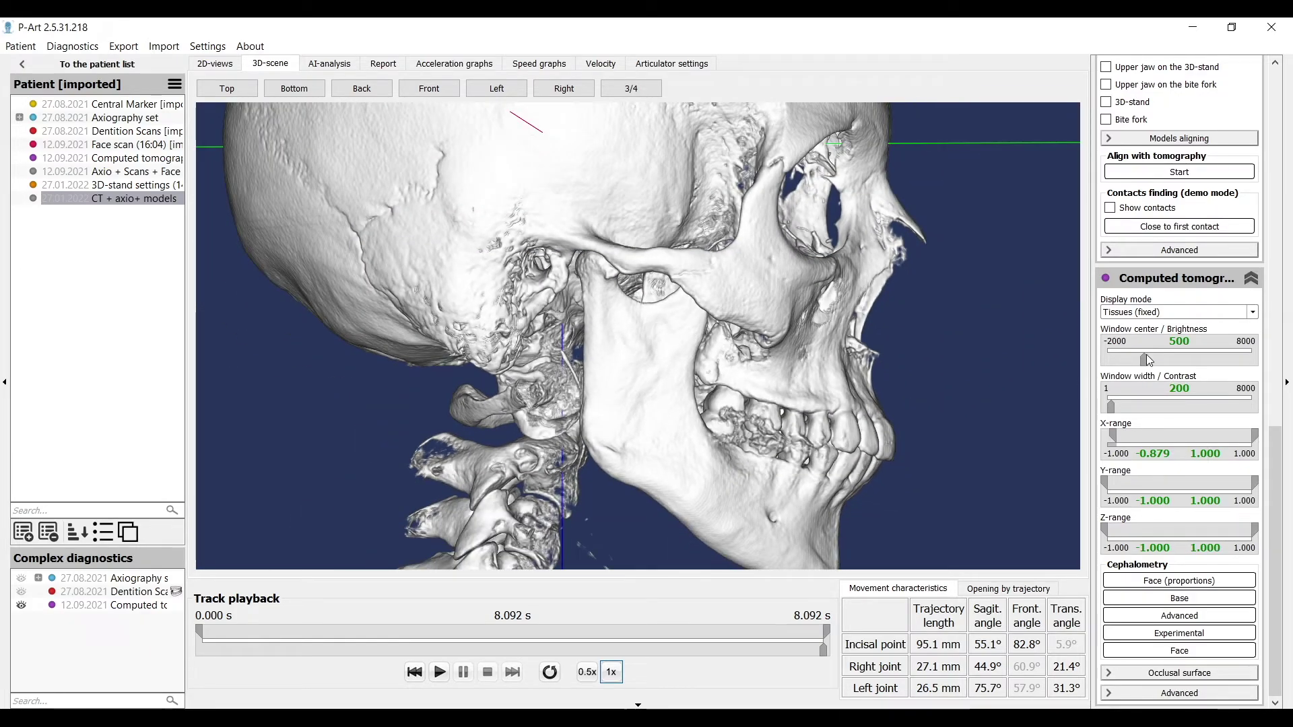
Set the tomography's window center / brightness to 664 and check the skull from the front and right
{"action": "left_click_drag", "start_coordinate": [1142, 361], "coordinate": [1148, 359]}
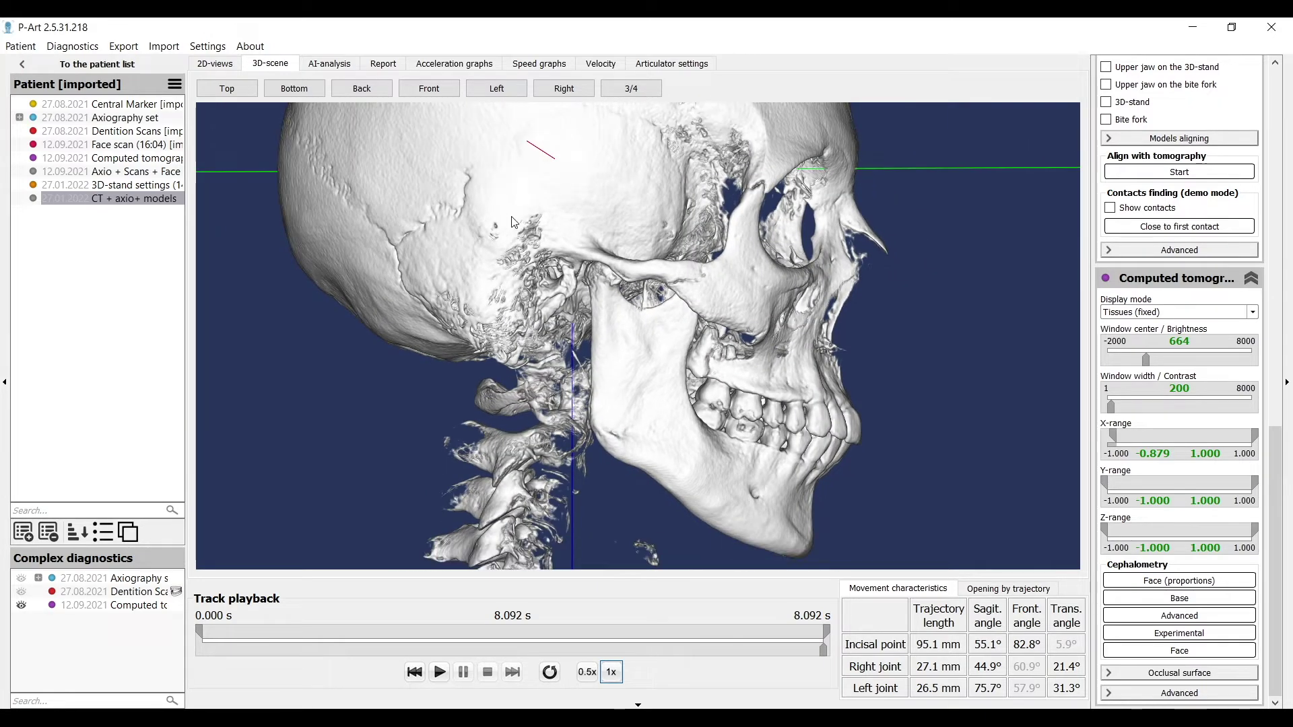
{"action": "left_click", "coordinate": [431, 90]}
{"action": "left_click", "coordinate": [566, 91]}
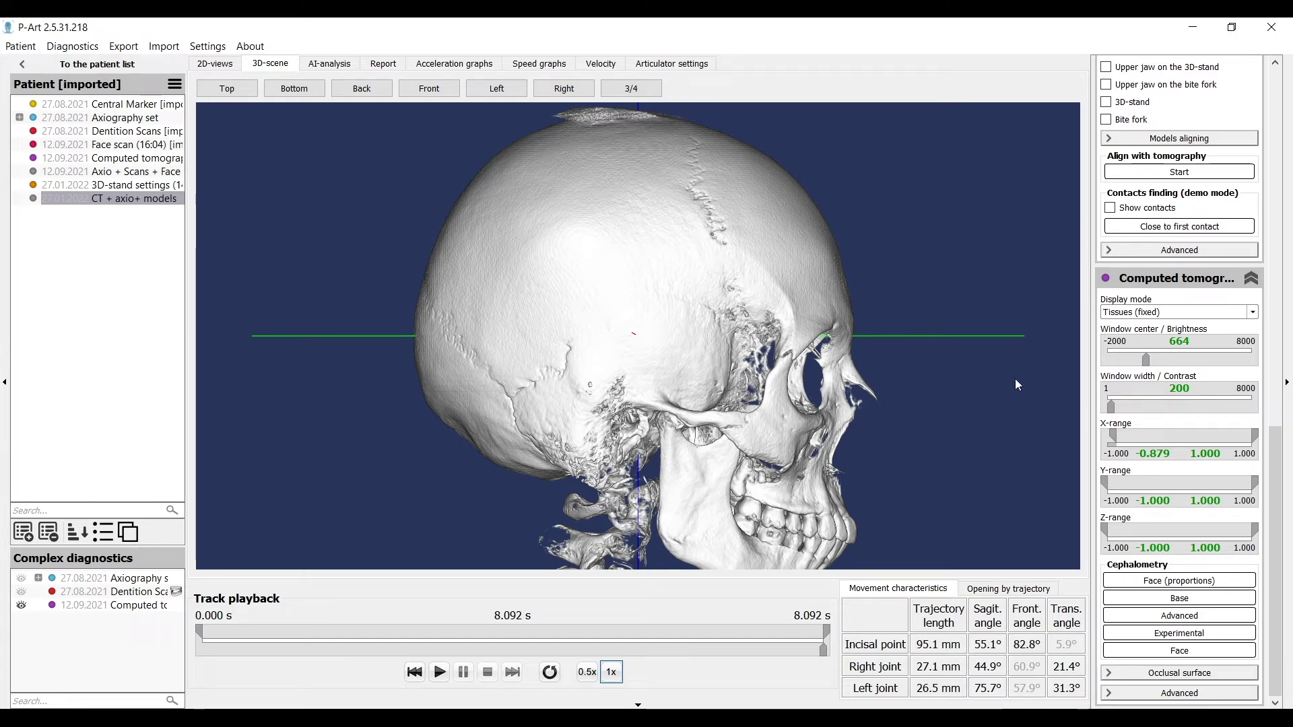
{"action": "left_click_drag", "start_coordinate": [939, 399], "coordinate": [905, 389]}
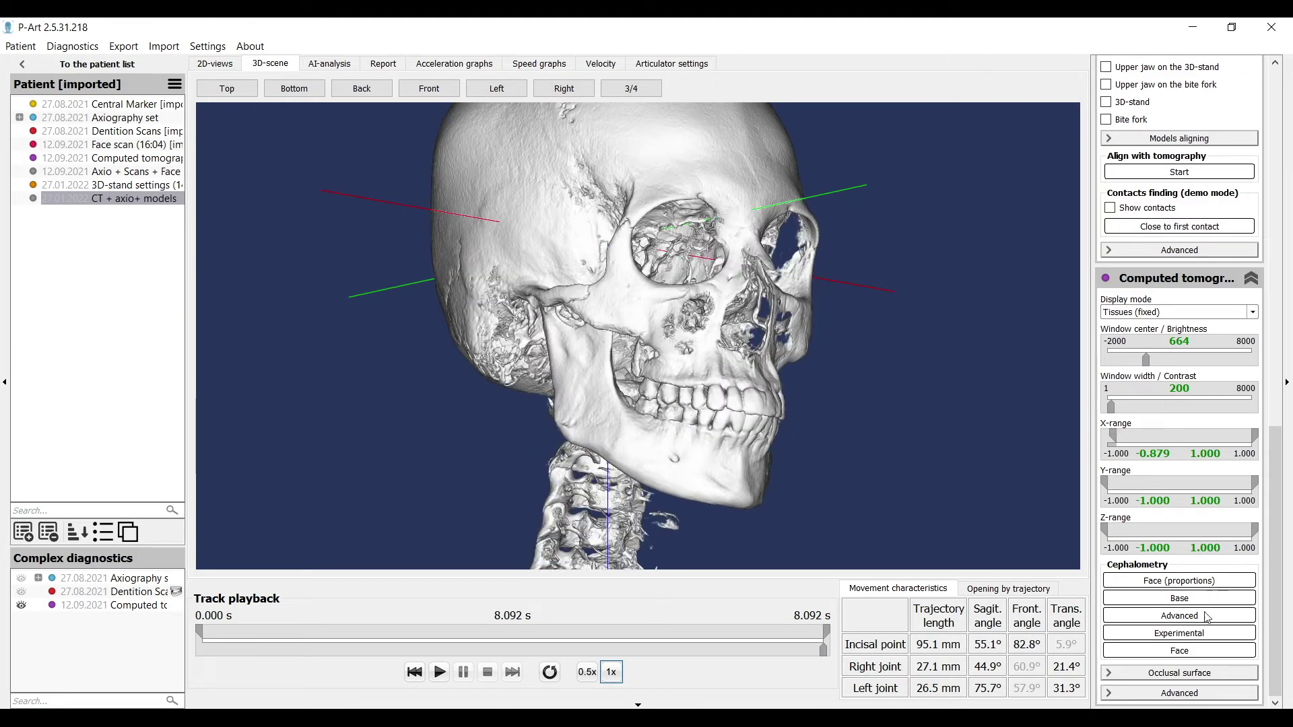
Open the Advanced cephalometry analysis for the tomography and look through its list of landmarks
{"action": "left_click", "coordinate": [1171, 617]}
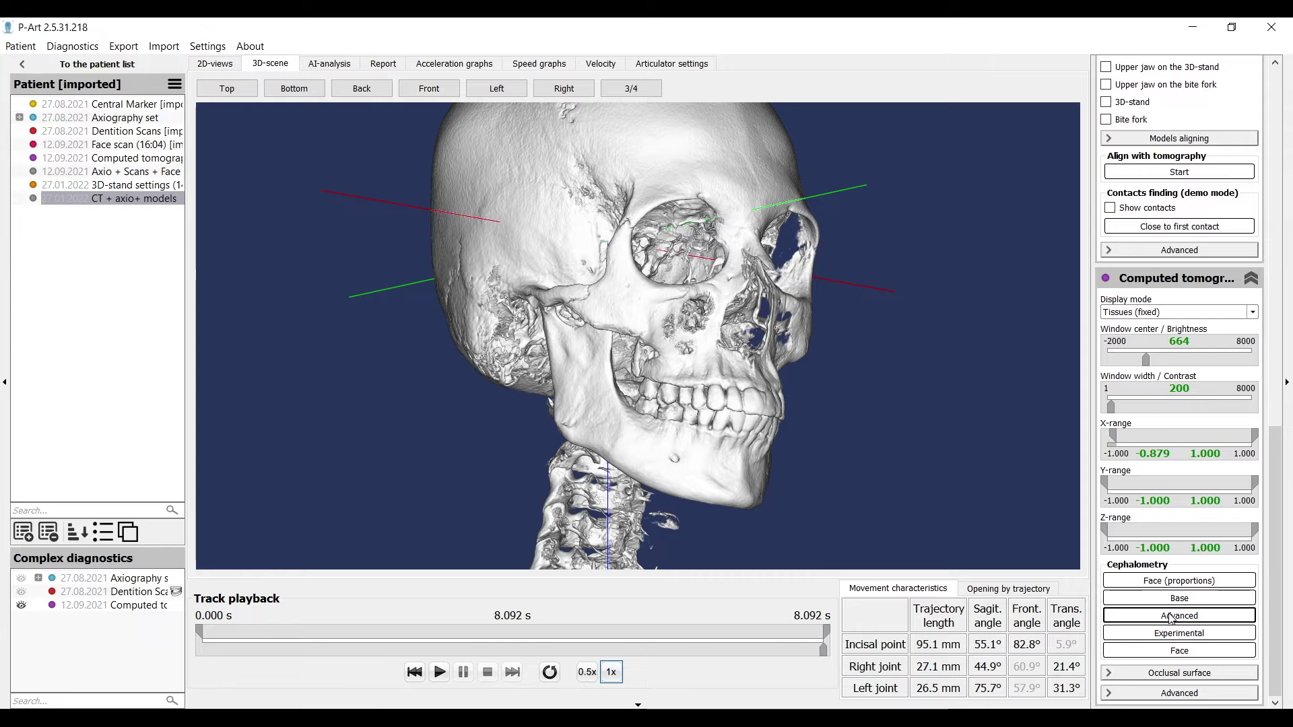
{"action": "left_click", "coordinate": [1187, 86]}
{"action": "left_click_drag", "start_coordinate": [1177, 209], "coordinate": [1108, 219]}
{"action": "scroll", "coordinate": [1161, 262], "scroll_direction": "down", "scroll_amount": 1}
{"action": "scroll", "coordinate": [1163, 263], "scroll_direction": "down", "scroll_amount": 2}
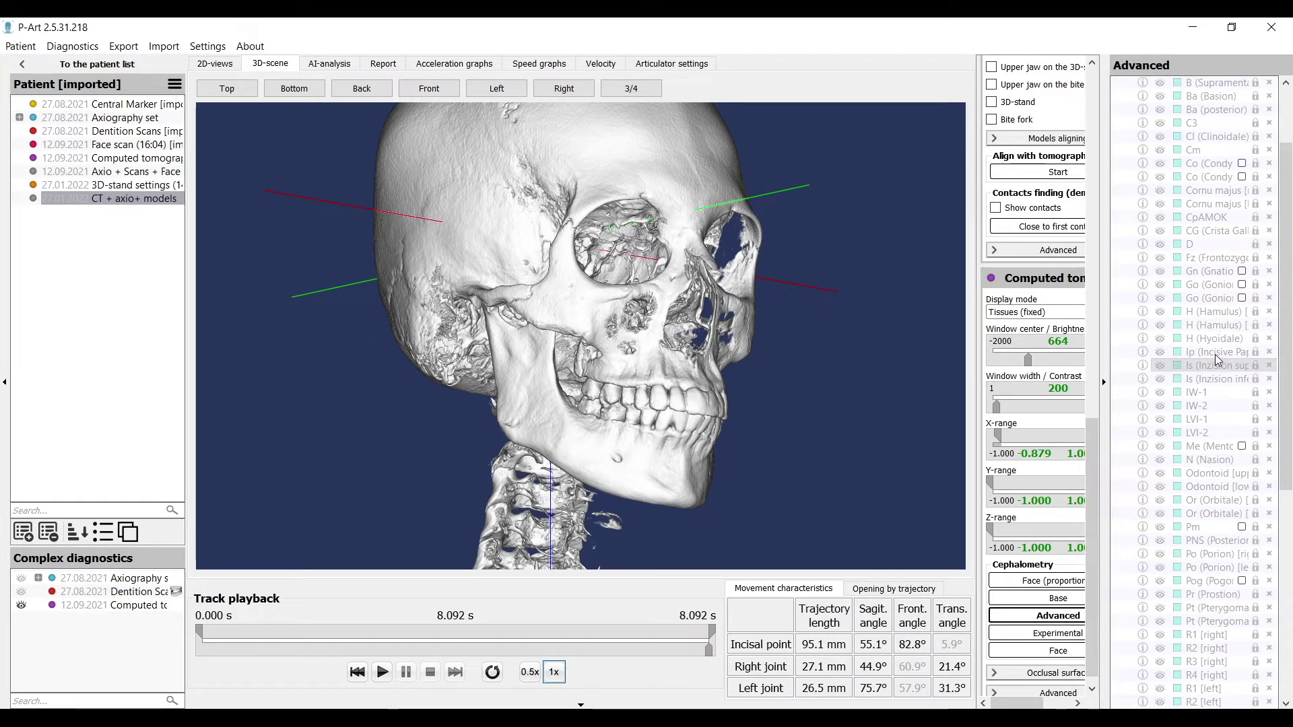
{"action": "left_click_drag", "start_coordinate": [922, 370], "coordinate": [957, 416]}
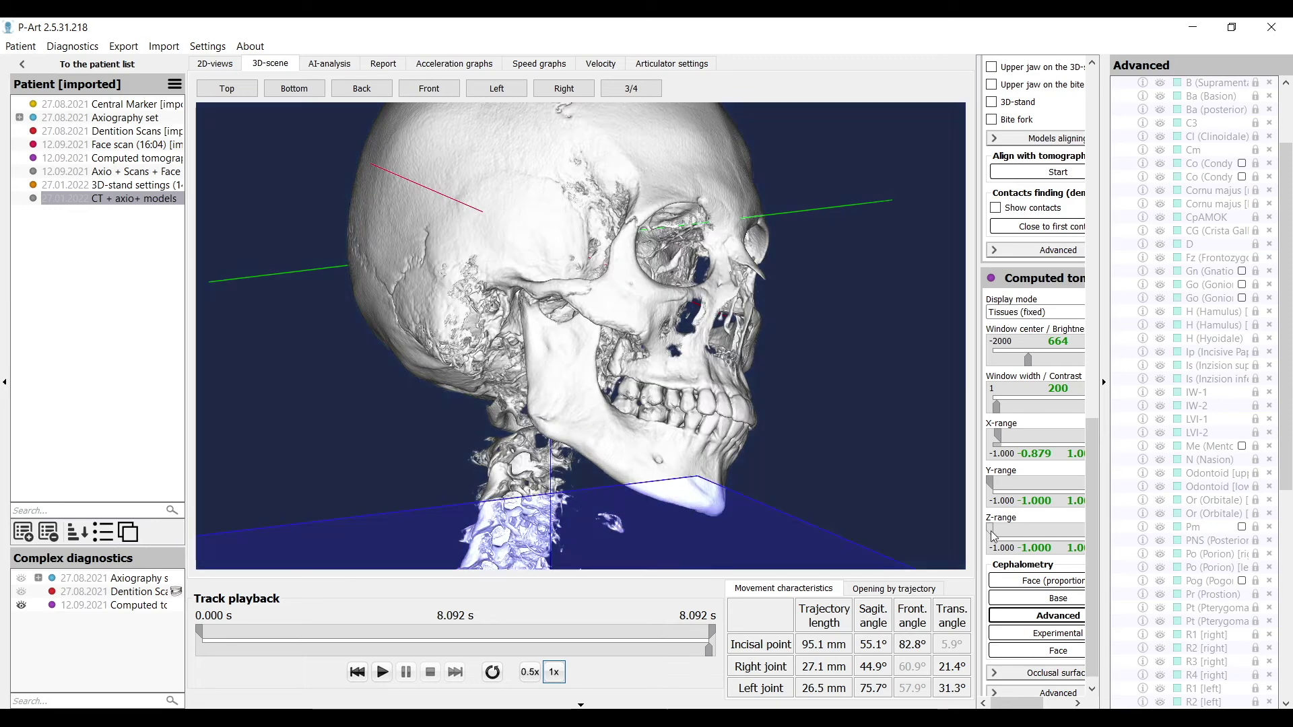
Raise the Z-range start to -0.526 to expose the palate and place the Ip (Incisive Papilla) landmark behind the upper front teeth
{"action": "left_click_drag", "start_coordinate": [990, 530], "coordinate": [1020, 533]}
{"action": "left_click_drag", "start_coordinate": [831, 411], "coordinate": [862, 397]}
{"action": "left_click", "coordinate": [1205, 353]}
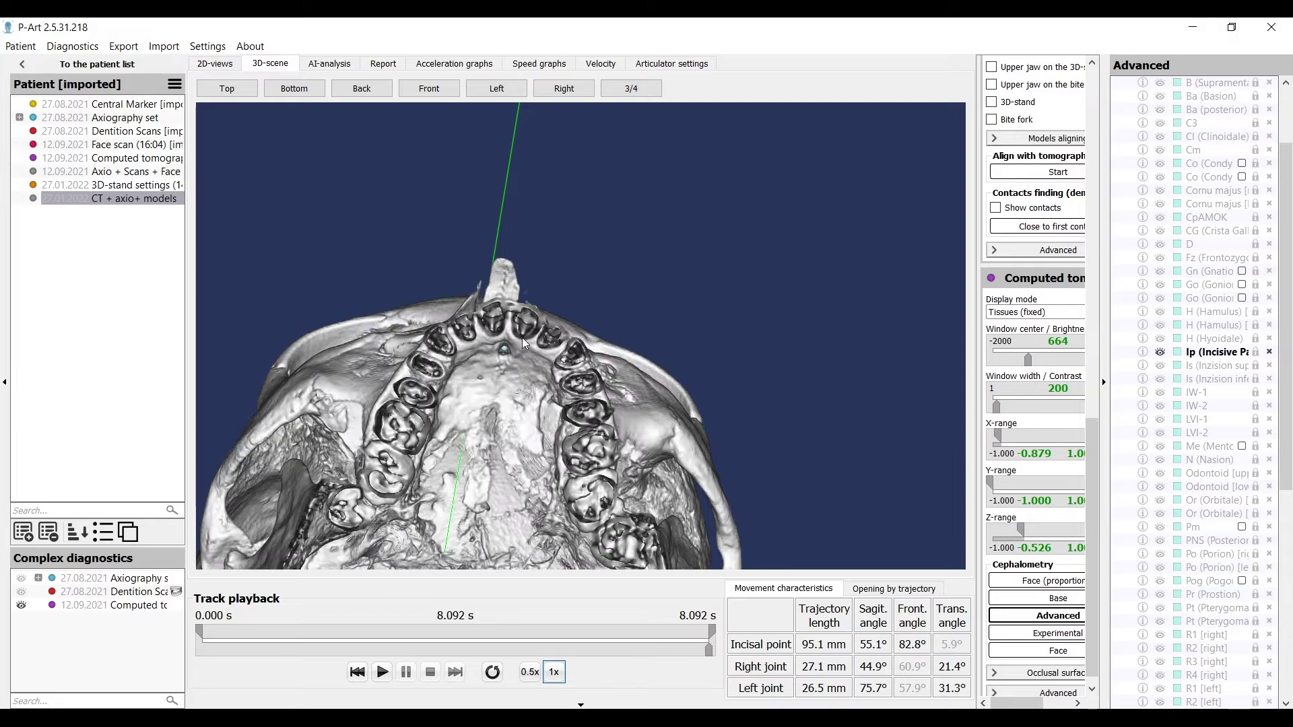
{"action": "left_click_drag", "start_coordinate": [523, 338], "coordinate": [652, 137]}
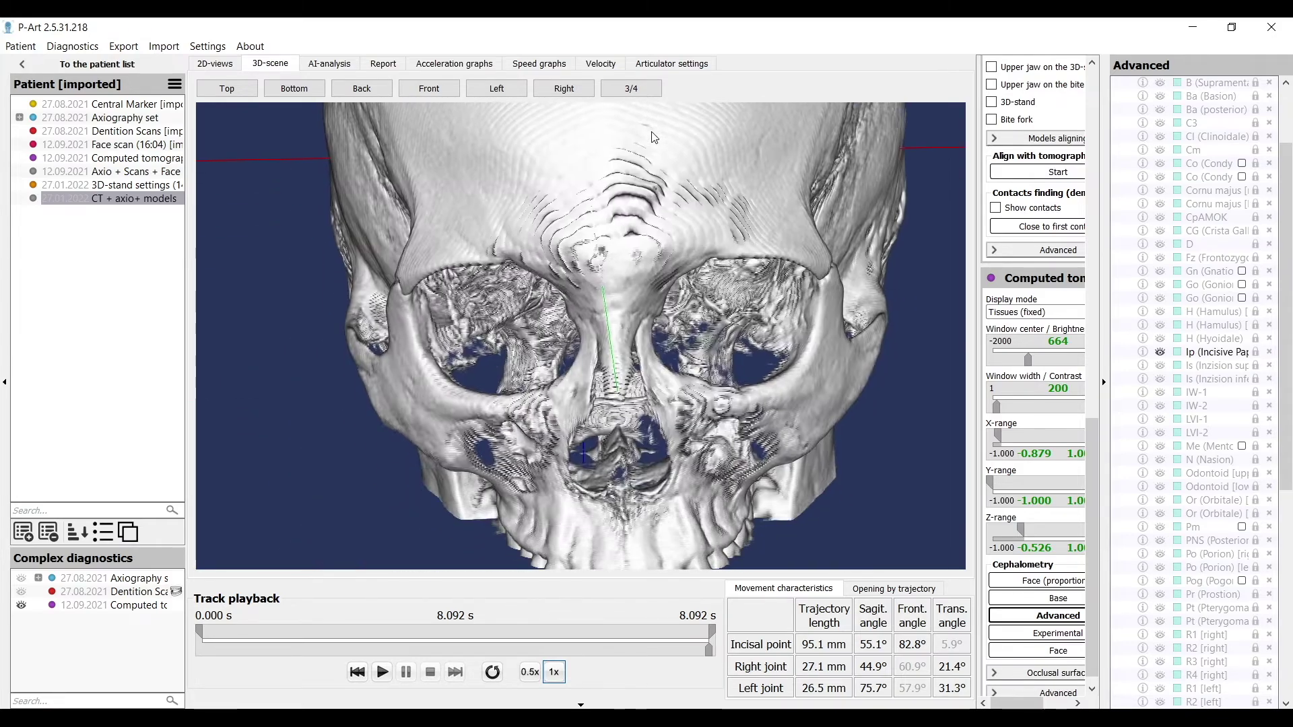
Restore the tomography's Z-range start to -1.000 and view the whole skull from the front
{"action": "scroll", "coordinate": [651, 137], "scroll_direction": "down", "scroll_amount": 5}
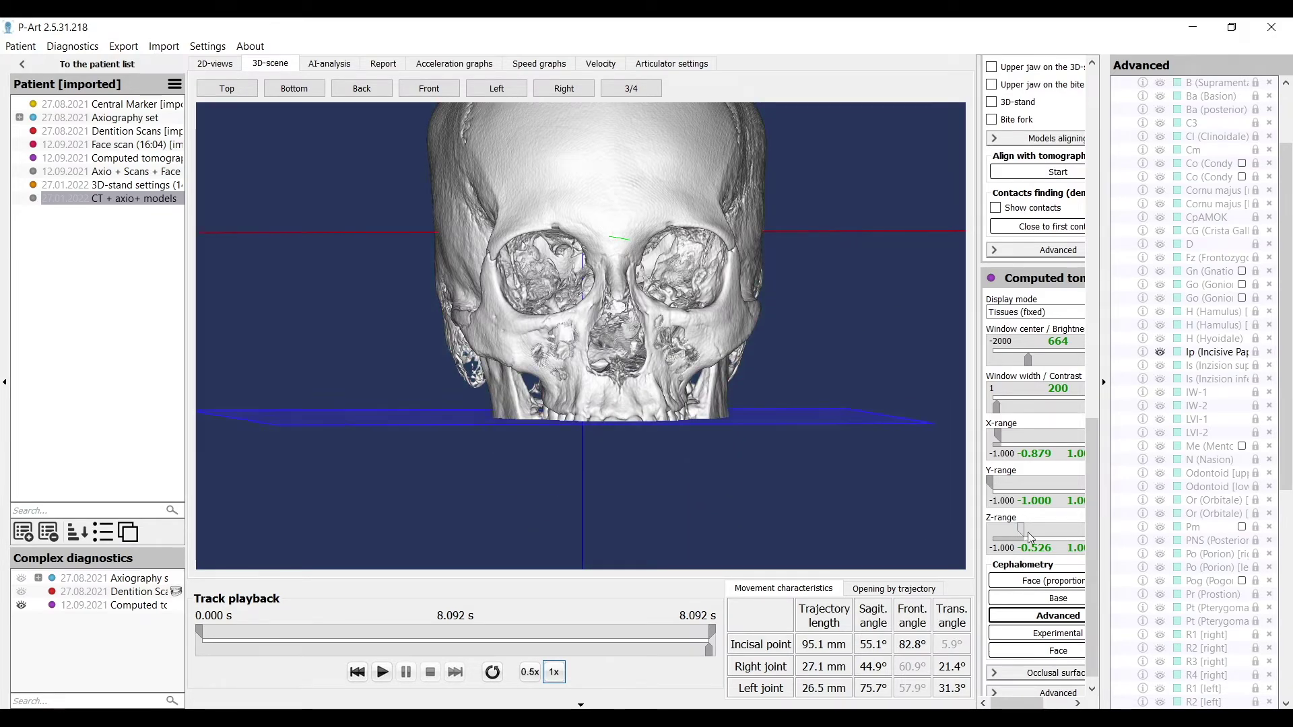
{"action": "left_click_drag", "start_coordinate": [1027, 531], "coordinate": [993, 529]}
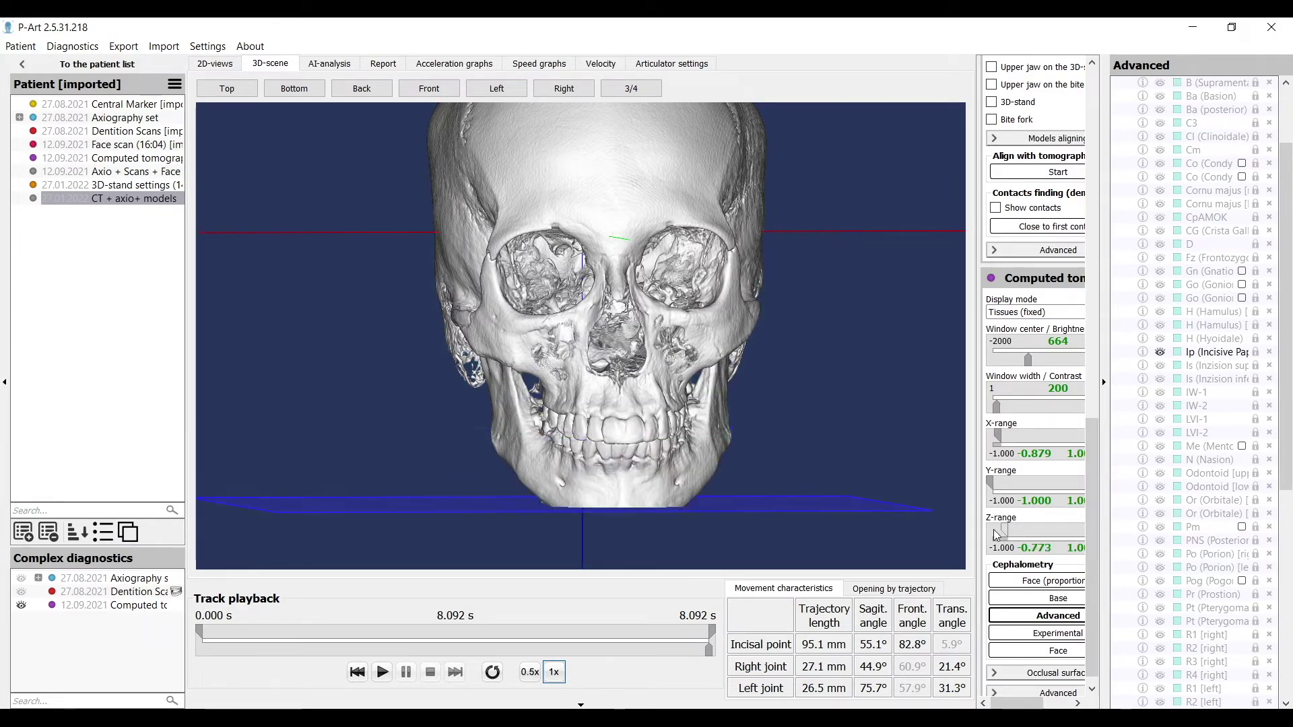
{"action": "left_click", "coordinate": [426, 89]}
{"action": "left_click_drag", "start_coordinate": [526, 192], "coordinate": [532, 201]}
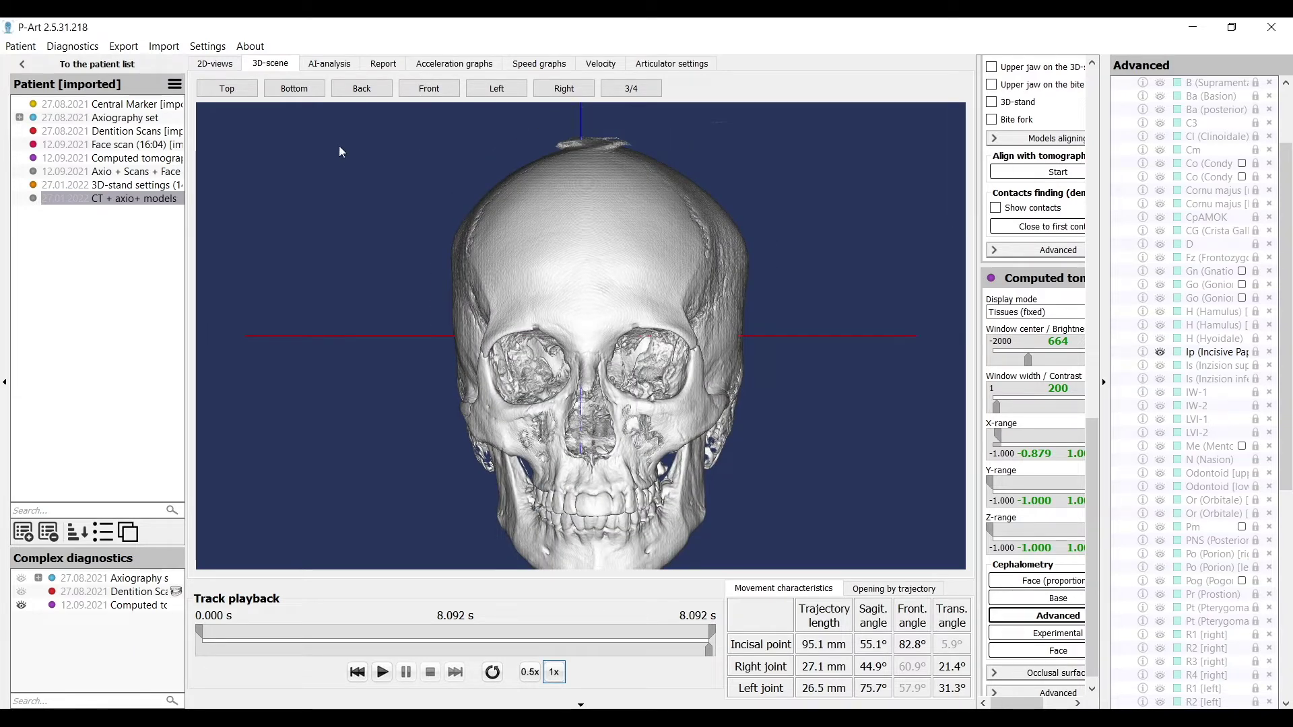
Close the Advanced cephalometry, open the Base analysis and look through its list of points
{"action": "left_click", "coordinate": [1042, 614]}
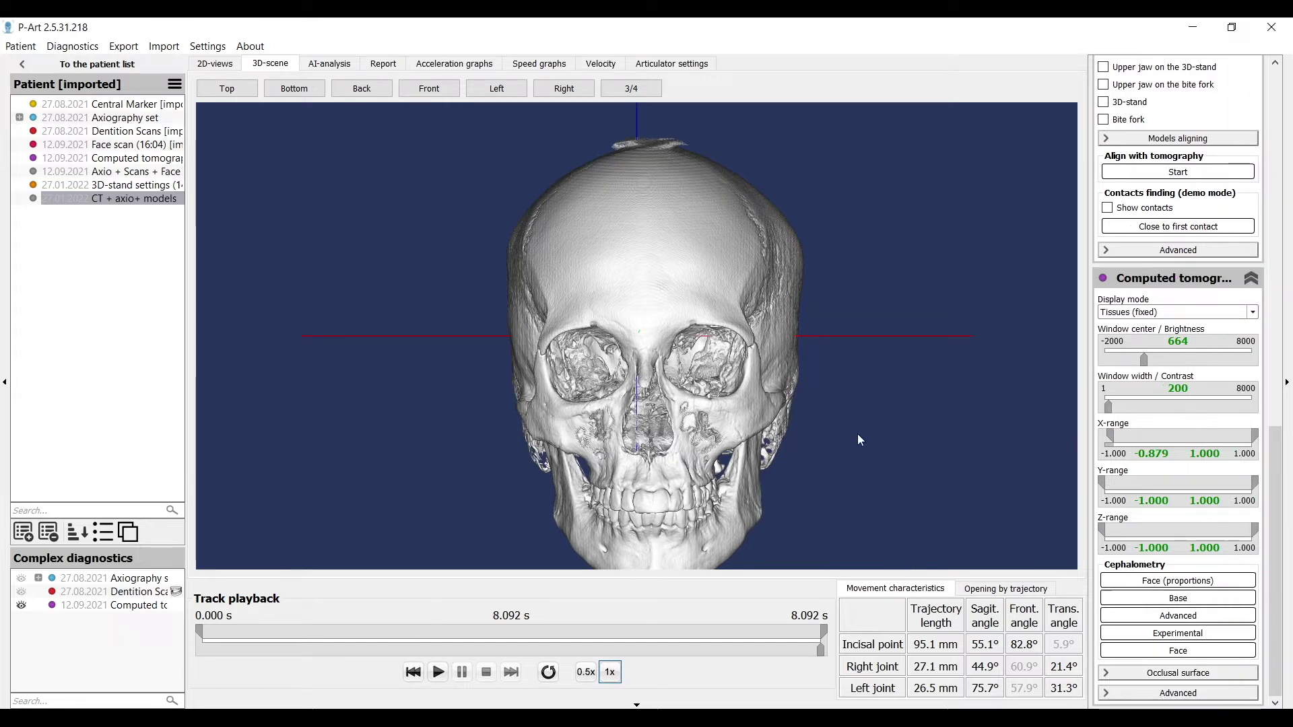
{"action": "left_click", "coordinate": [1213, 600]}
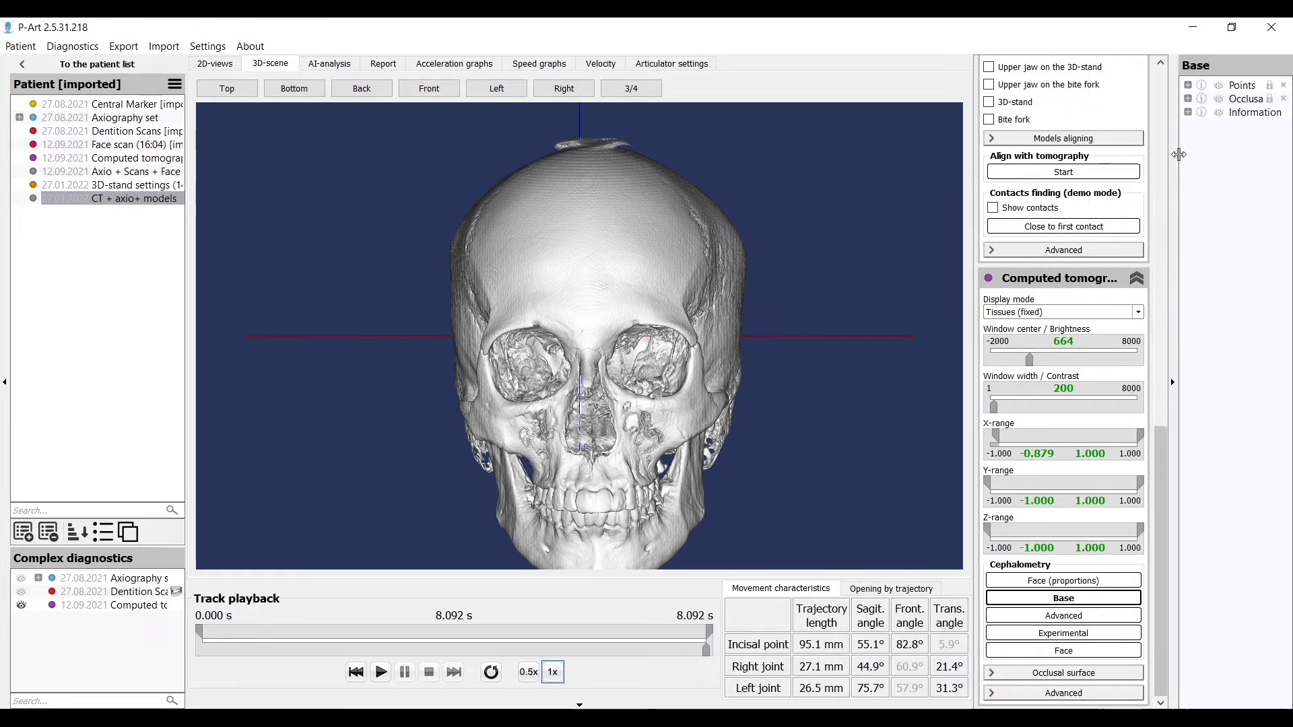
{"action": "left_click_drag", "start_coordinate": [1161, 152], "coordinate": [1144, 152]}
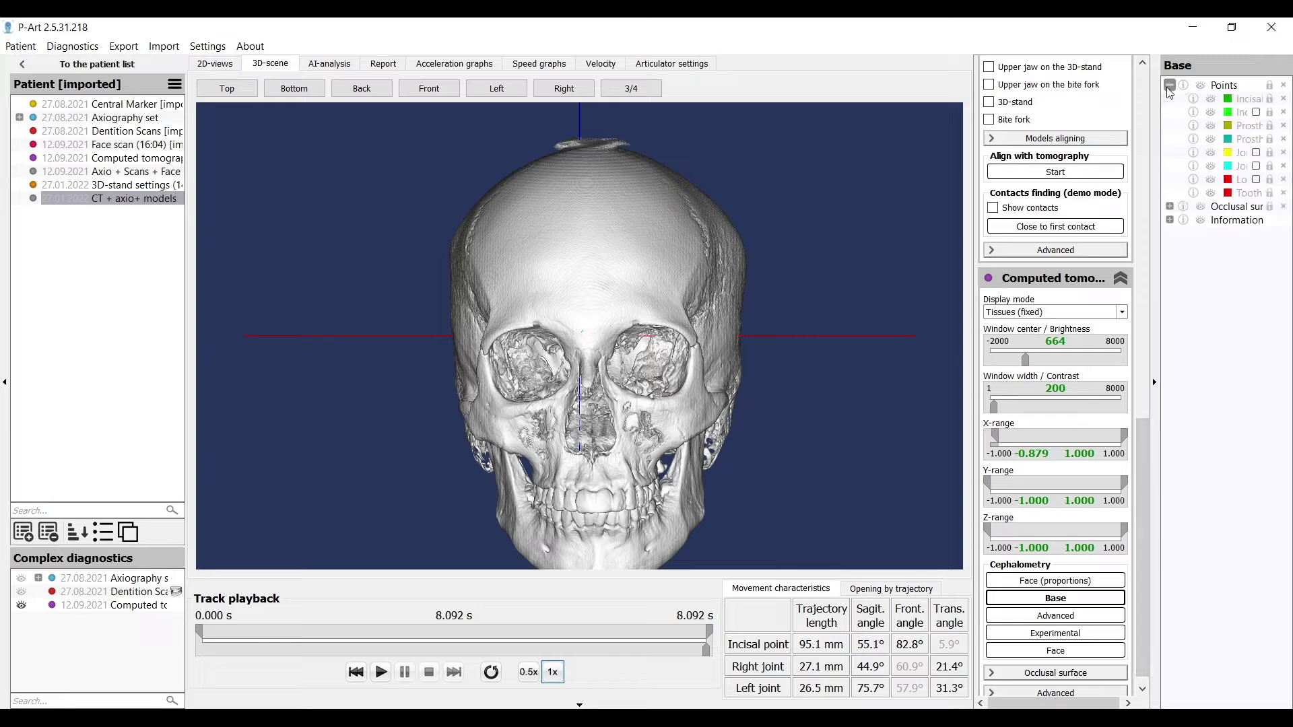
Reopen the Advanced cephalometry and collapse its Osteal landmarks to review the available analysis groups
{"action": "left_click", "coordinate": [1055, 615]}
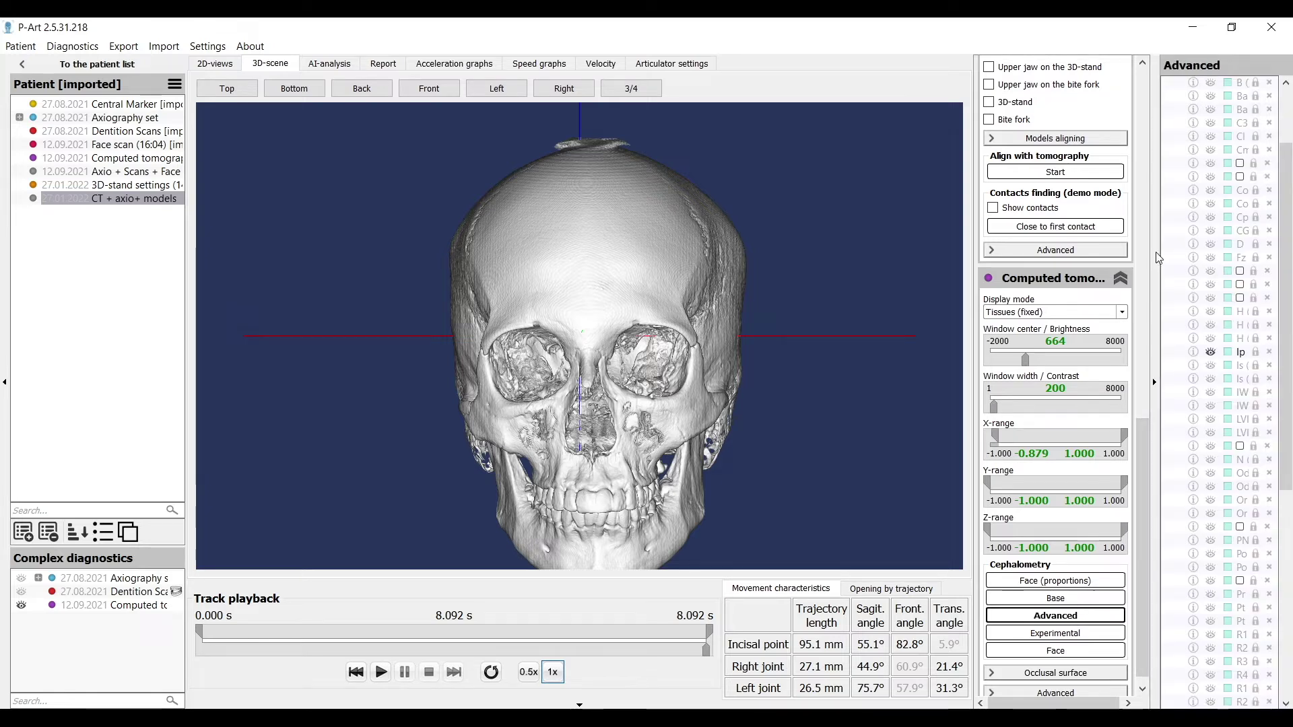
{"action": "left_click_drag", "start_coordinate": [1160, 232], "coordinate": [1144, 232]}
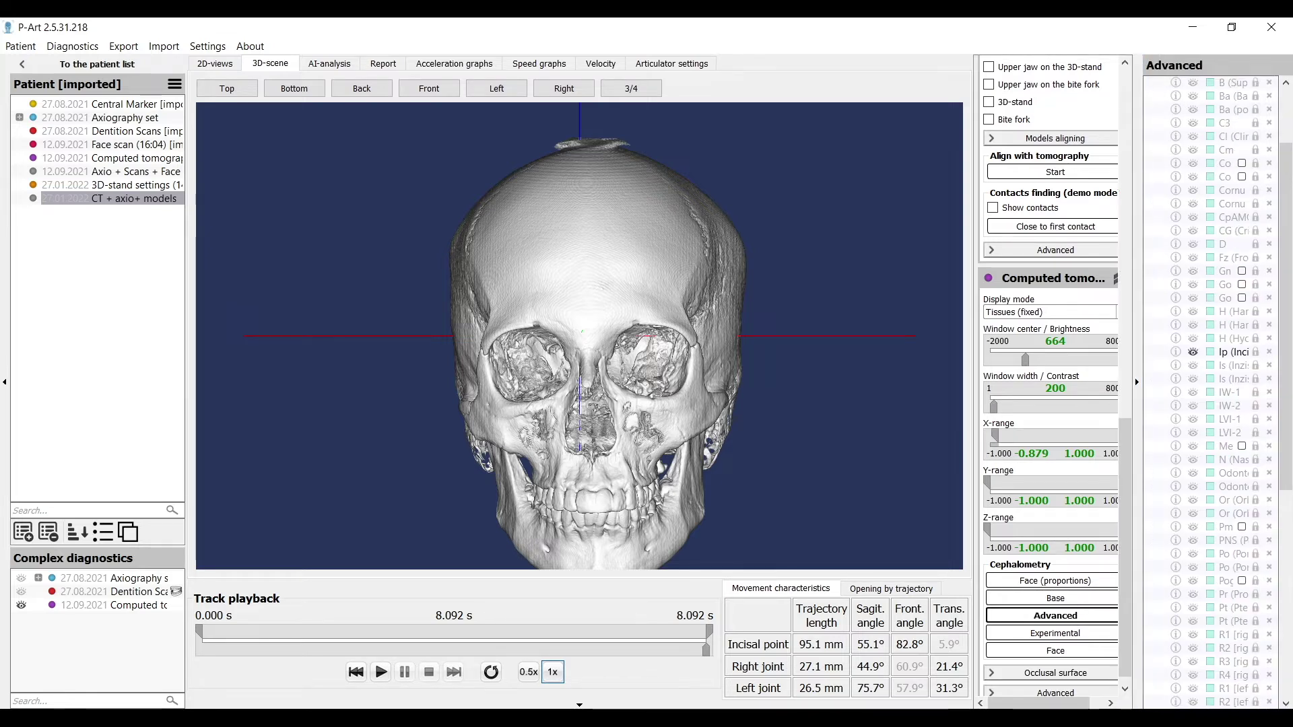
{"action": "left_click_drag", "start_coordinate": [1288, 194], "coordinate": [1286, 135]}
{"action": "left_click", "coordinate": [1152, 85]}
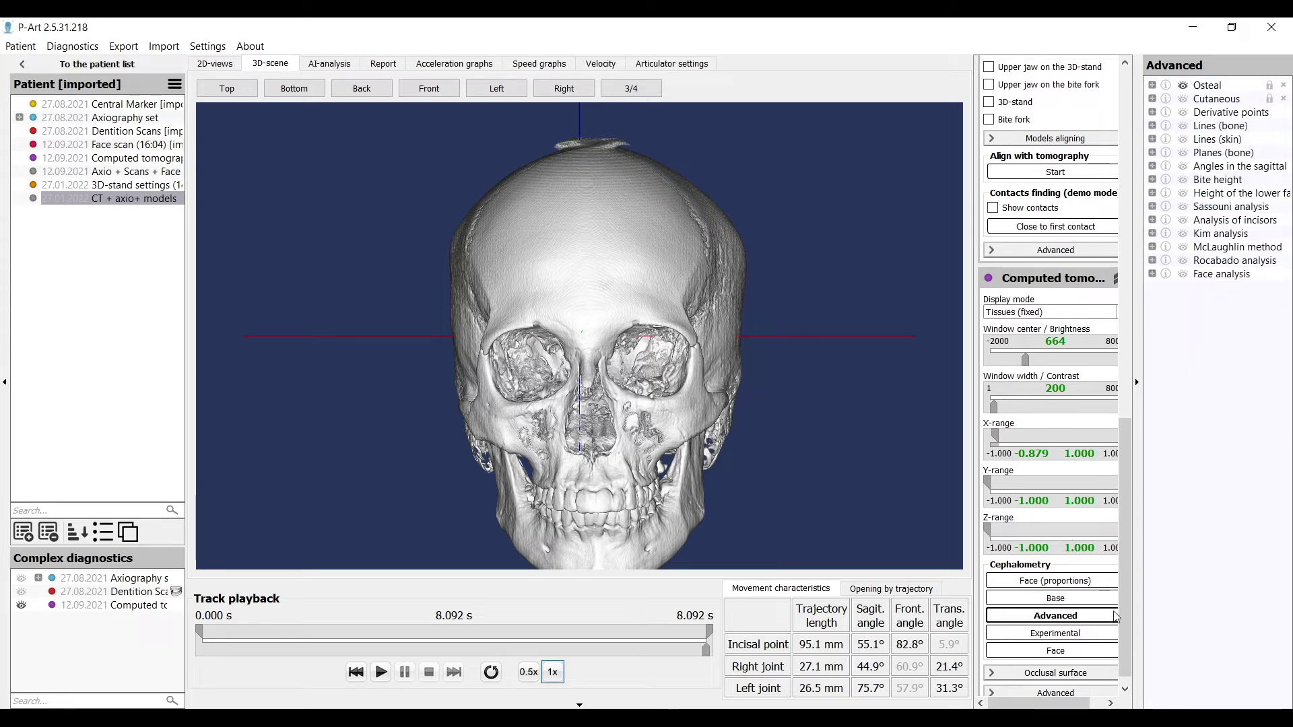
Open the Experimental cephalometry, examine its points and elements, and close it
{"action": "left_click", "coordinate": [1086, 636]}
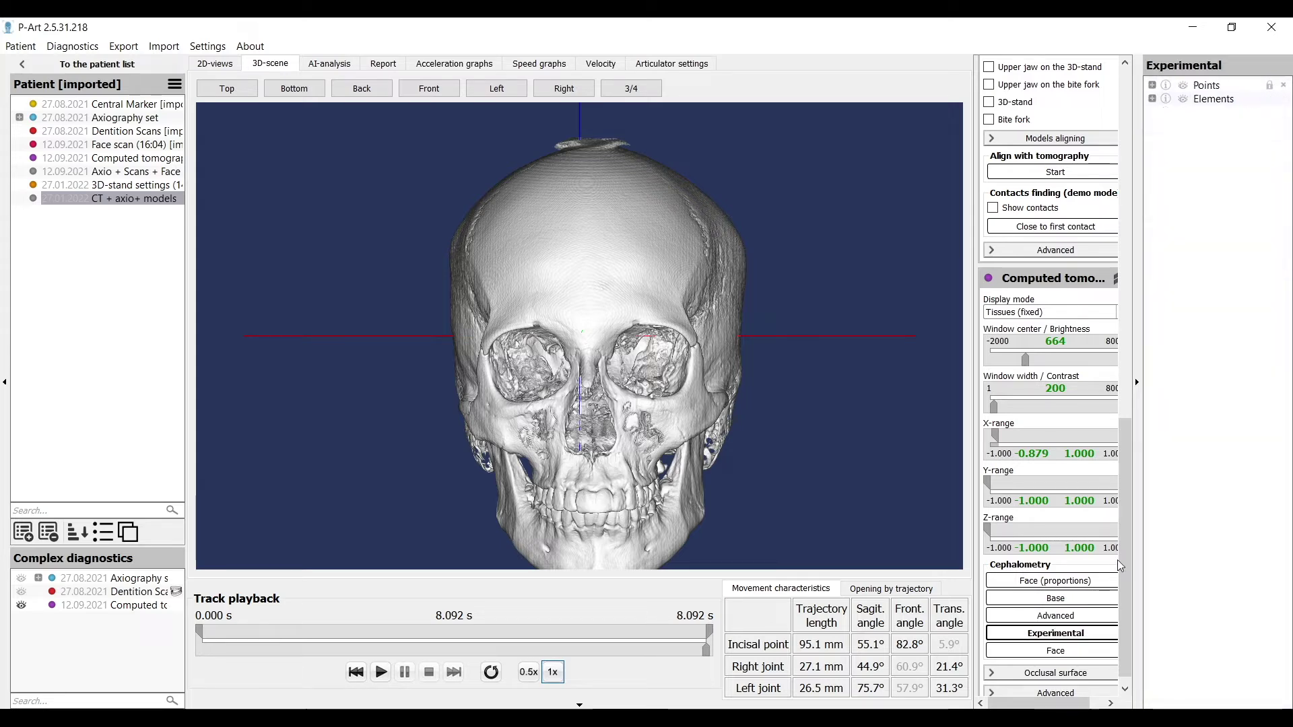
{"action": "left_click", "coordinate": [1153, 84]}
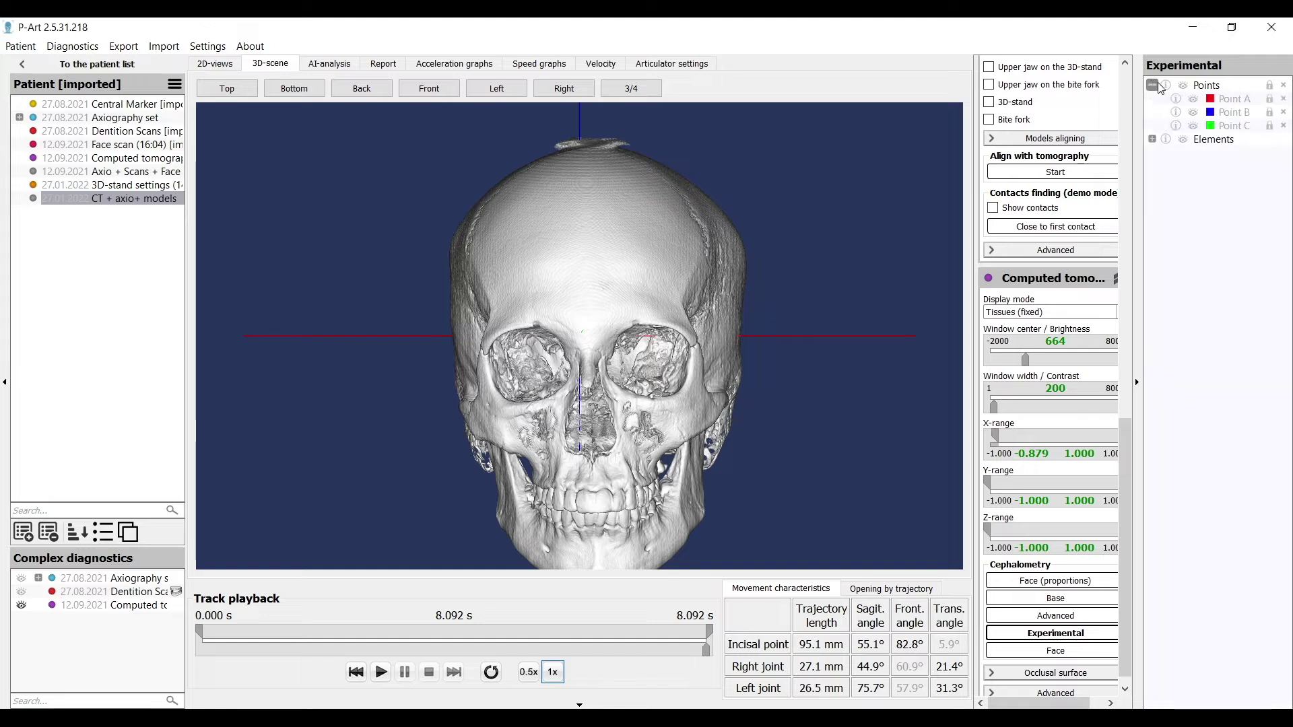
{"action": "left_click", "coordinate": [1152, 139]}
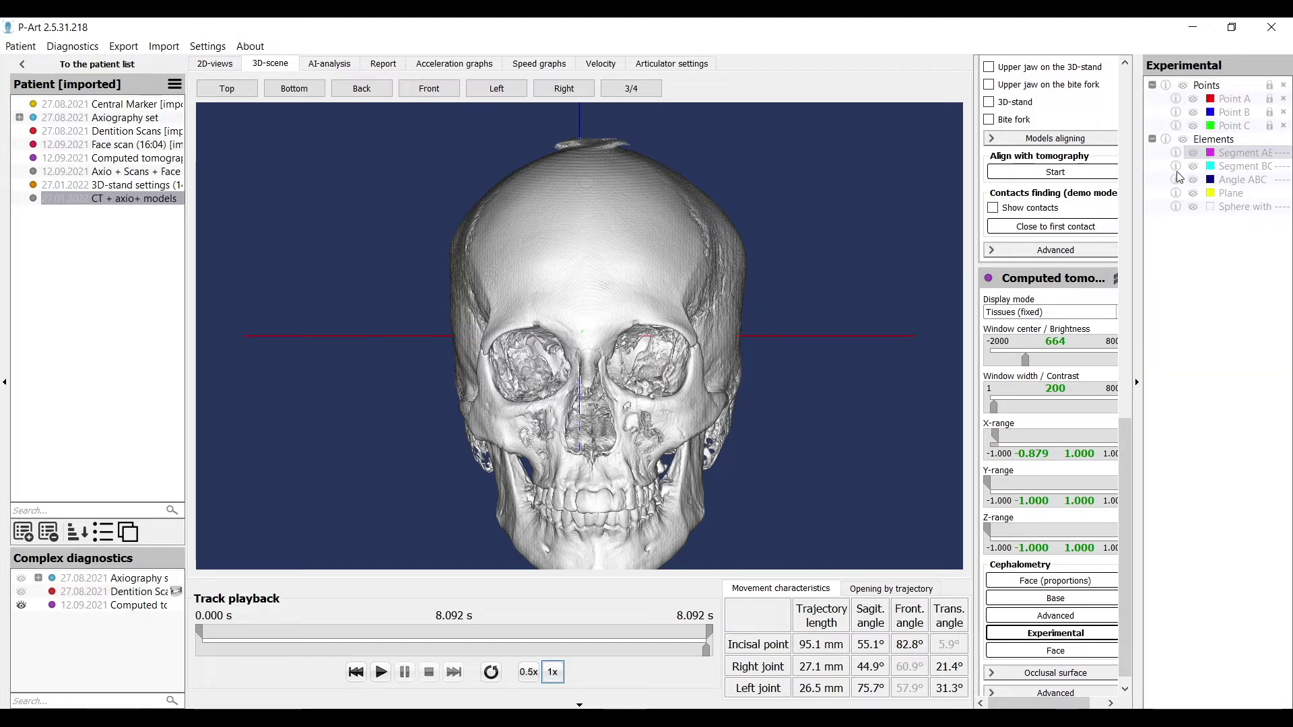
{"action": "left_click_drag", "start_coordinate": [1143, 173], "coordinate": [1125, 174]}
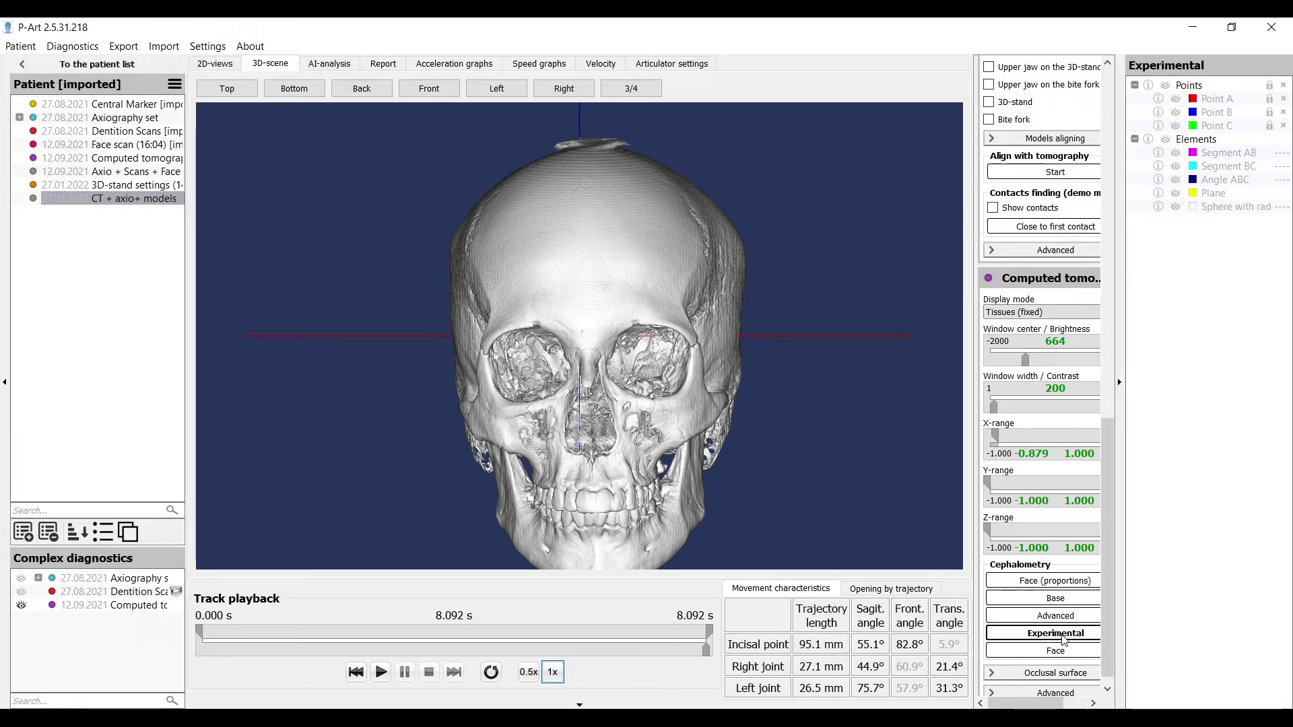
{"action": "left_click", "coordinate": [1063, 636]}
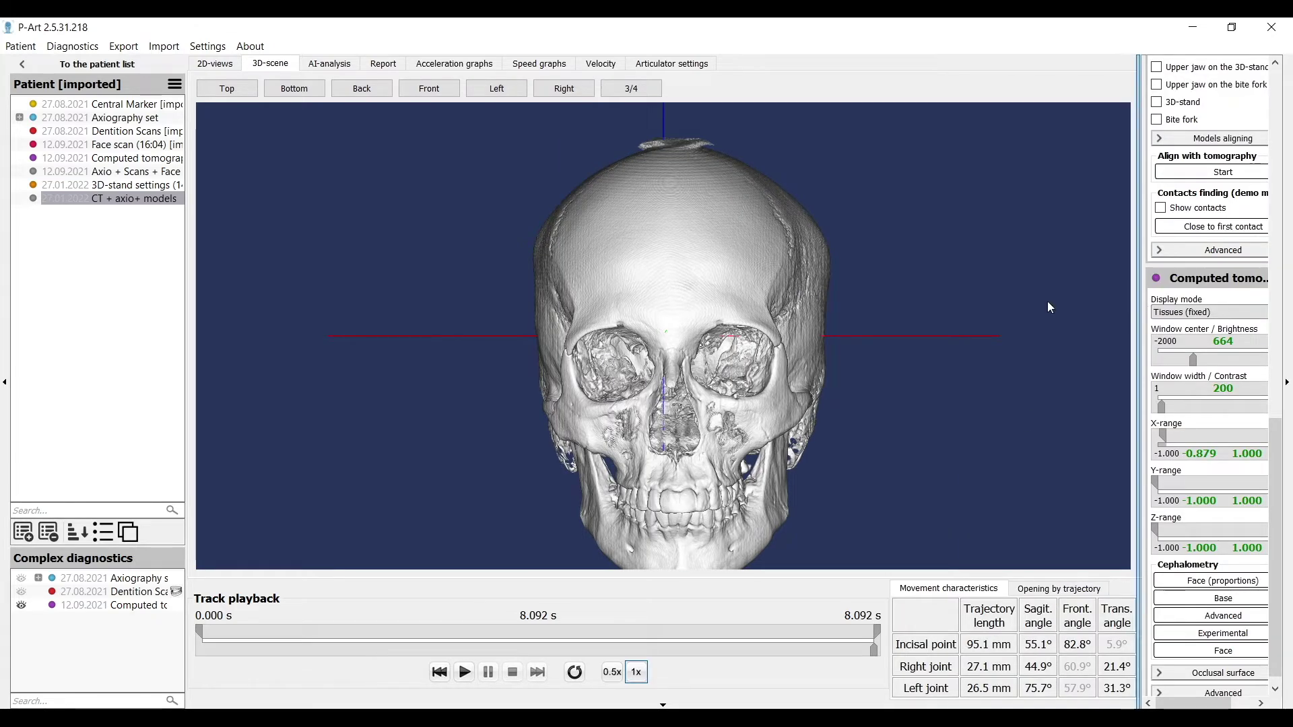
Expand the tomography's occlusal surface settings, display the occlusal surface on the skull, and hide it again
{"action": "left_click", "coordinate": [1193, 671]}
{"action": "left_click_drag", "start_coordinate": [1276, 446], "coordinate": [1277, 609]}
{"action": "left_click", "coordinate": [1100, 193]}
{"action": "left_click", "coordinate": [1098, 206]}
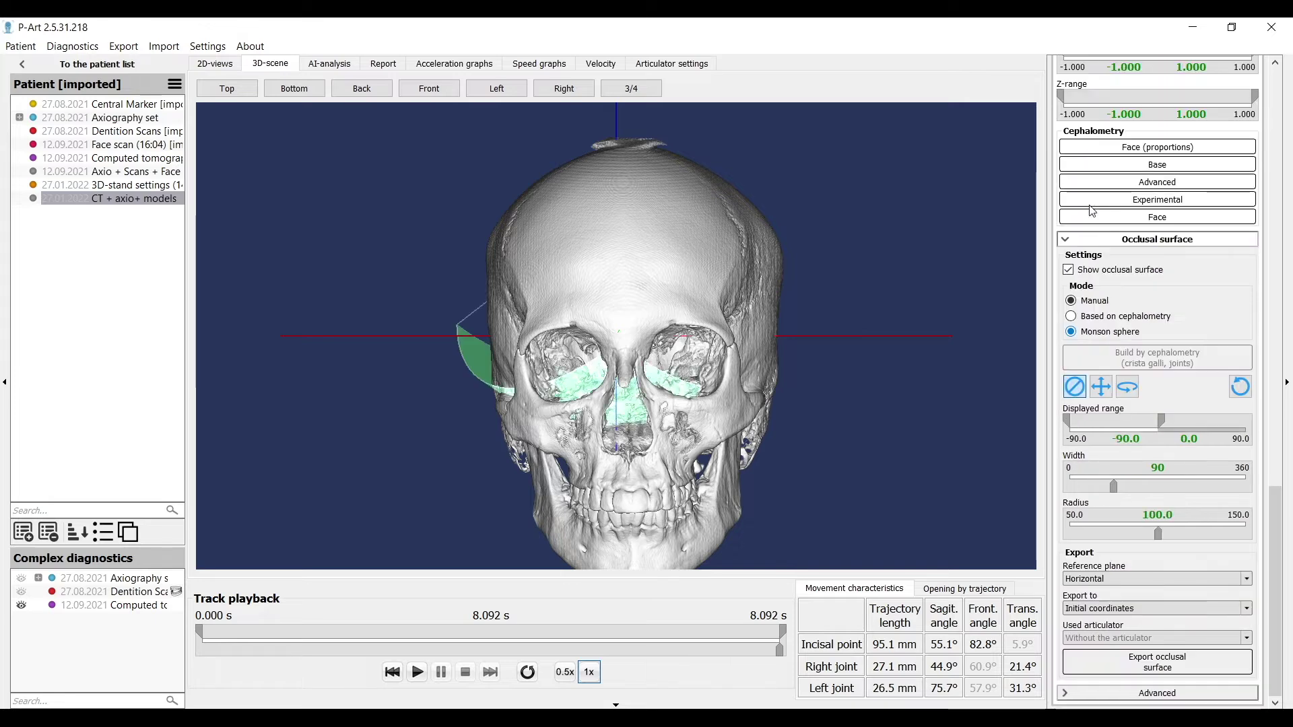
{"action": "left_click", "coordinate": [1102, 270]}
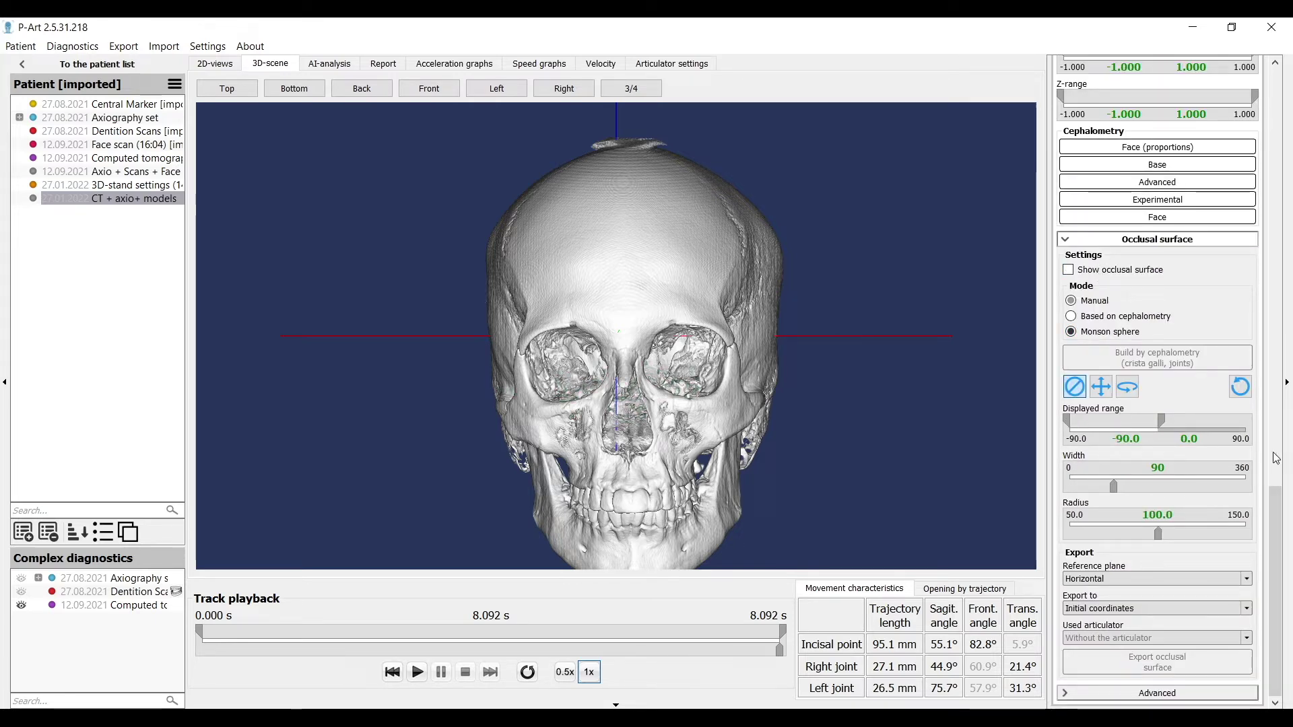
Set the tomography's display mode to X-ray, collapse the occlusal surface settings and bring up the advanced slice options
{"action": "left_click", "coordinate": [1158, 694]}
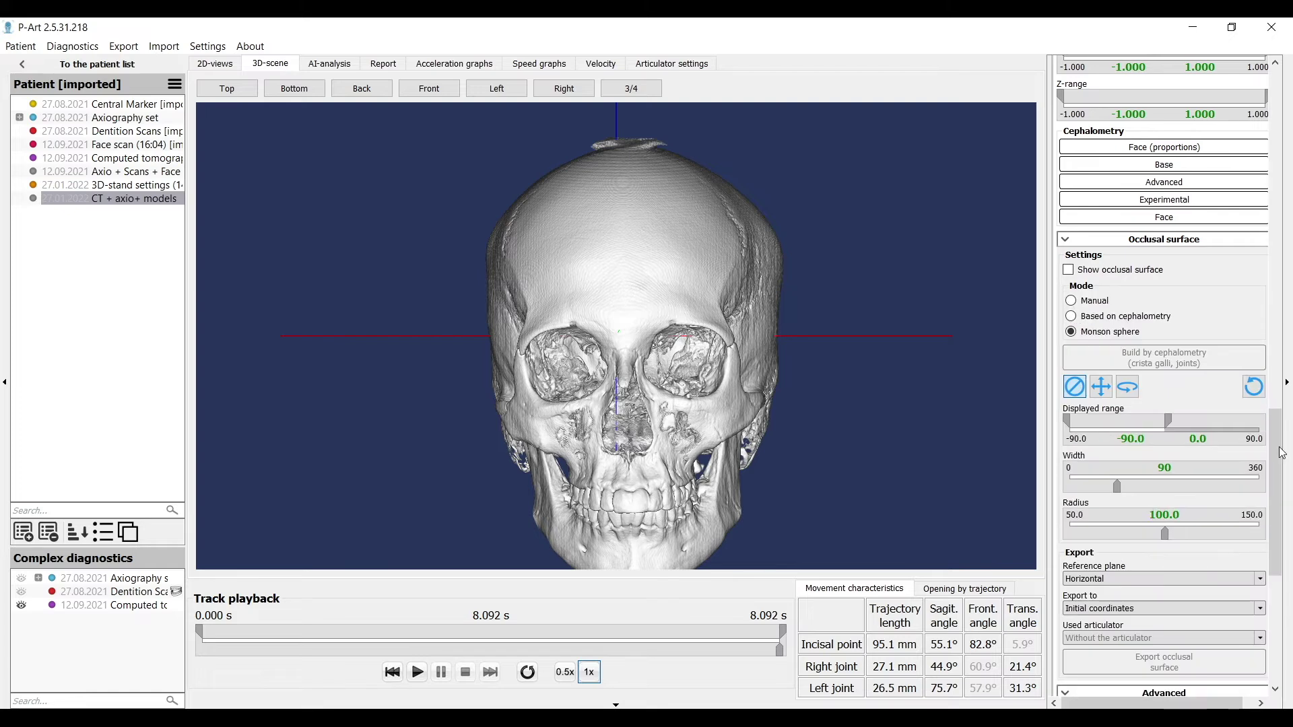
{"action": "left_click_drag", "start_coordinate": [1281, 452], "coordinate": [1271, 299]}
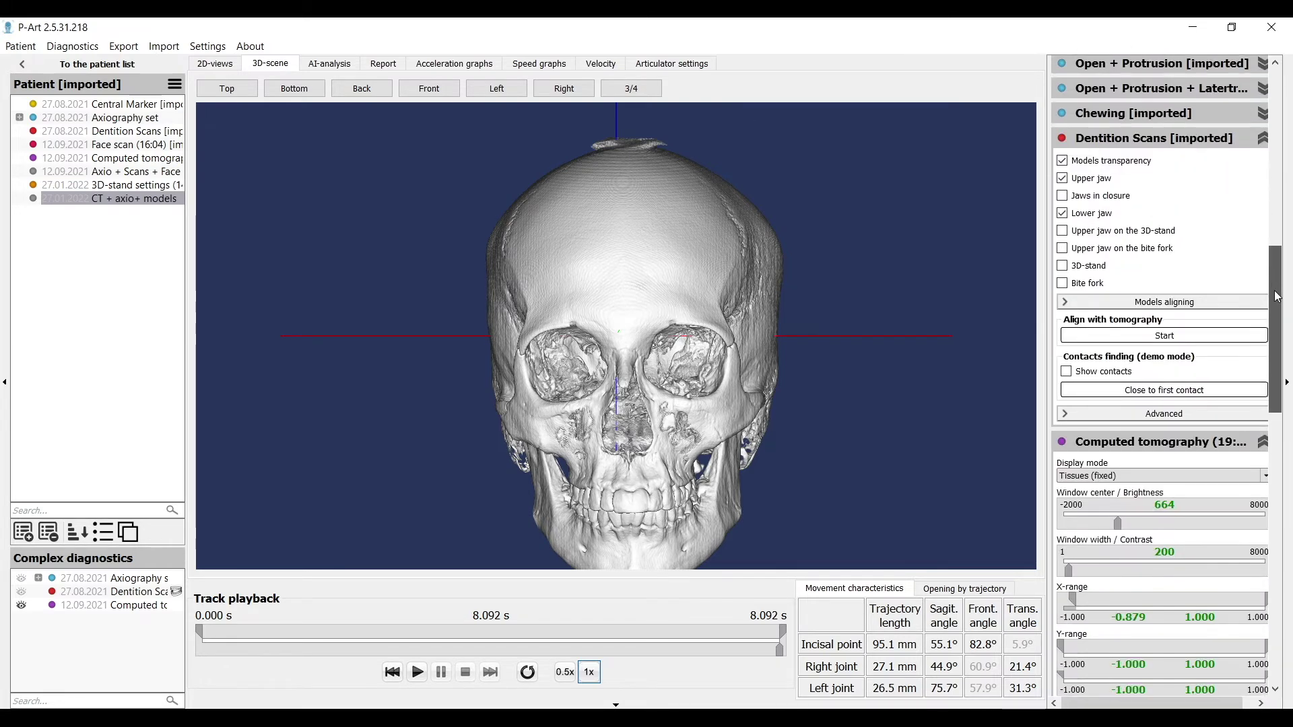
{"action": "left_click", "coordinate": [1152, 476]}
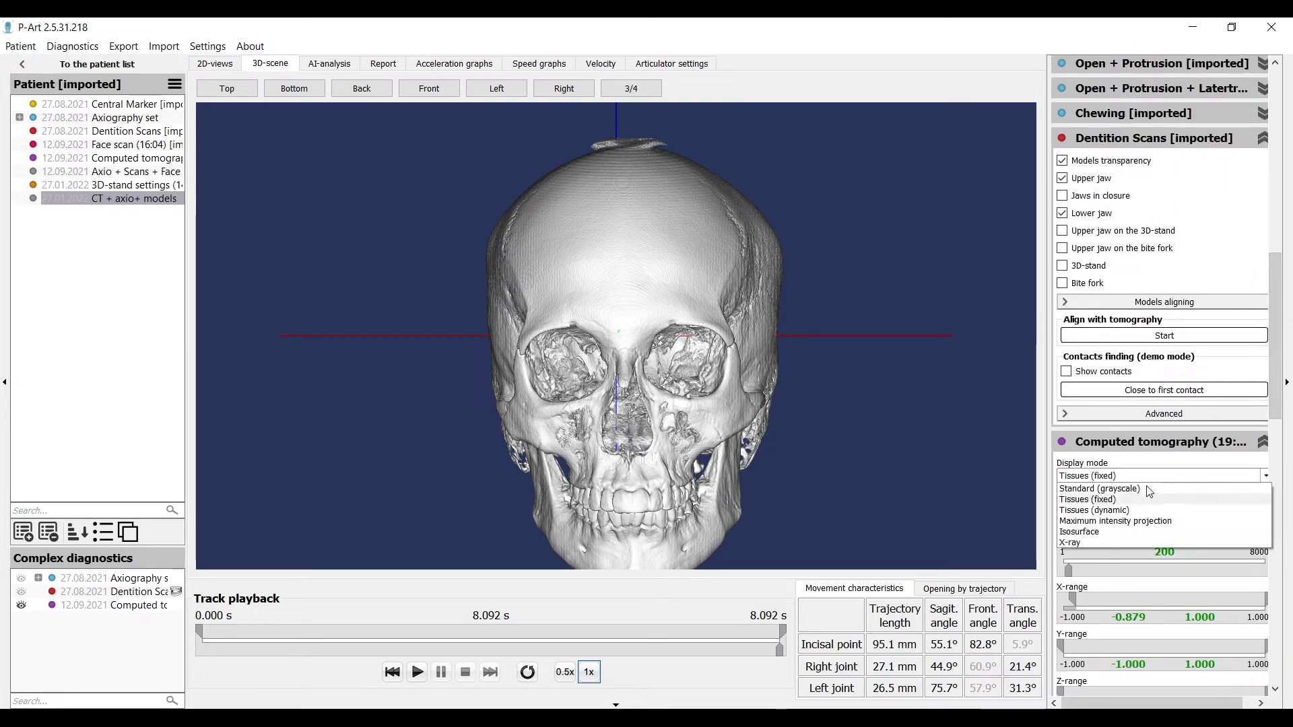
{"action": "left_click", "coordinate": [1123, 542]}
{"action": "left_click_drag", "start_coordinate": [1277, 359], "coordinate": [1275, 502]}
{"action": "left_click", "coordinate": [1202, 297]}
{"action": "left_click", "coordinate": [1217, 315]}
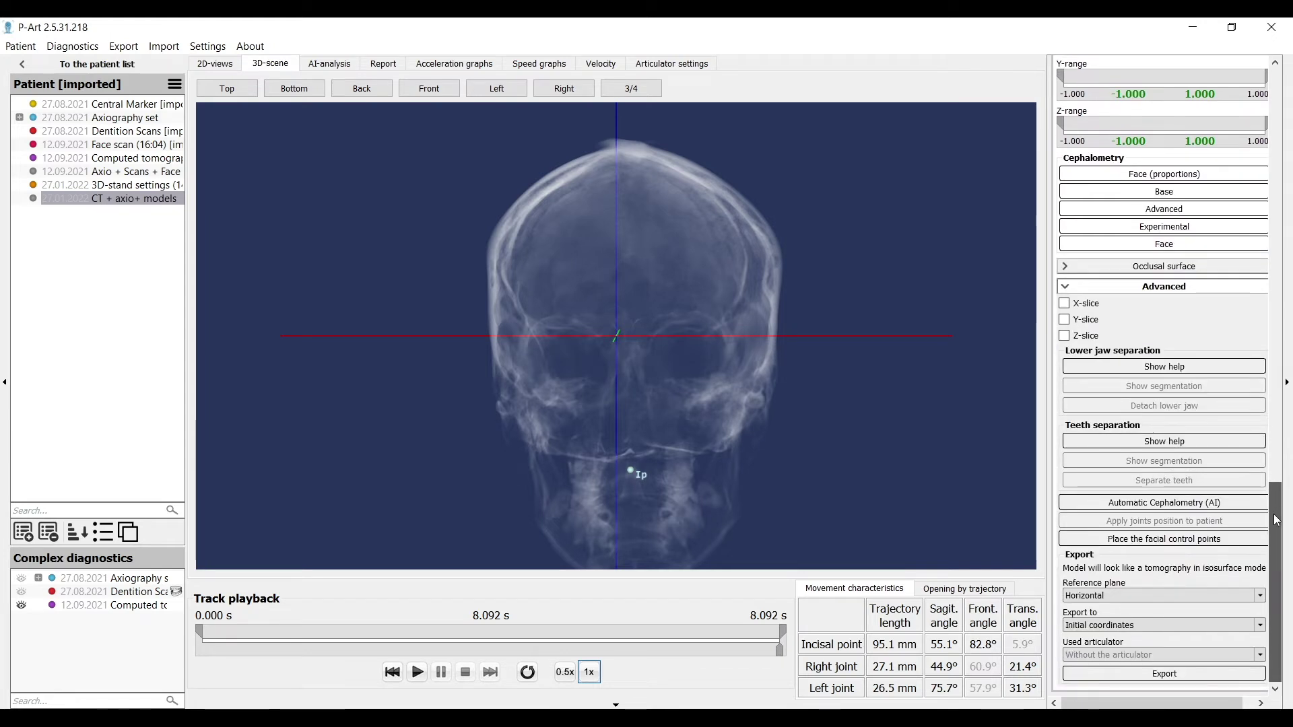
Turn on the X-slice, move its layer position to -0.379, examine it from the right and left, and turn it off
{"action": "left_click", "coordinate": [1065, 304]}
{"action": "left_click", "coordinate": [564, 88]}
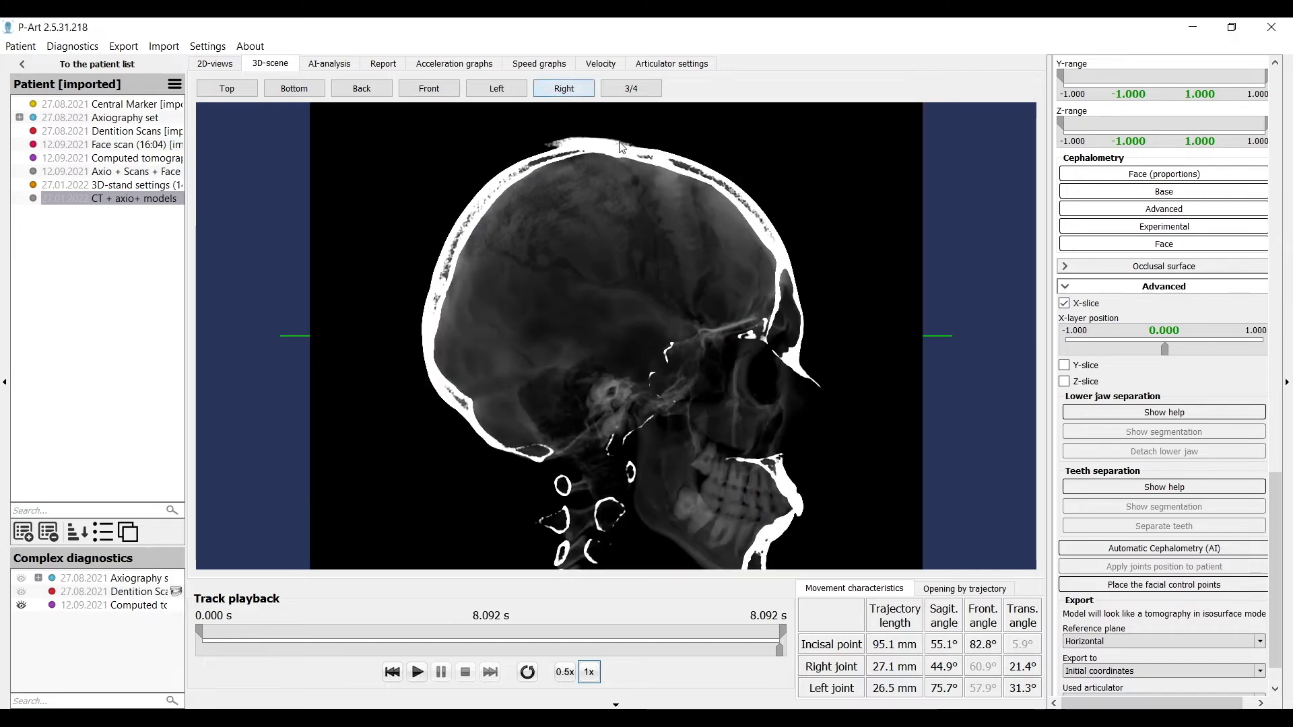
{"action": "left_click_drag", "start_coordinate": [1163, 349], "coordinate": [1130, 349]}
{"action": "left_click", "coordinate": [510, 91]}
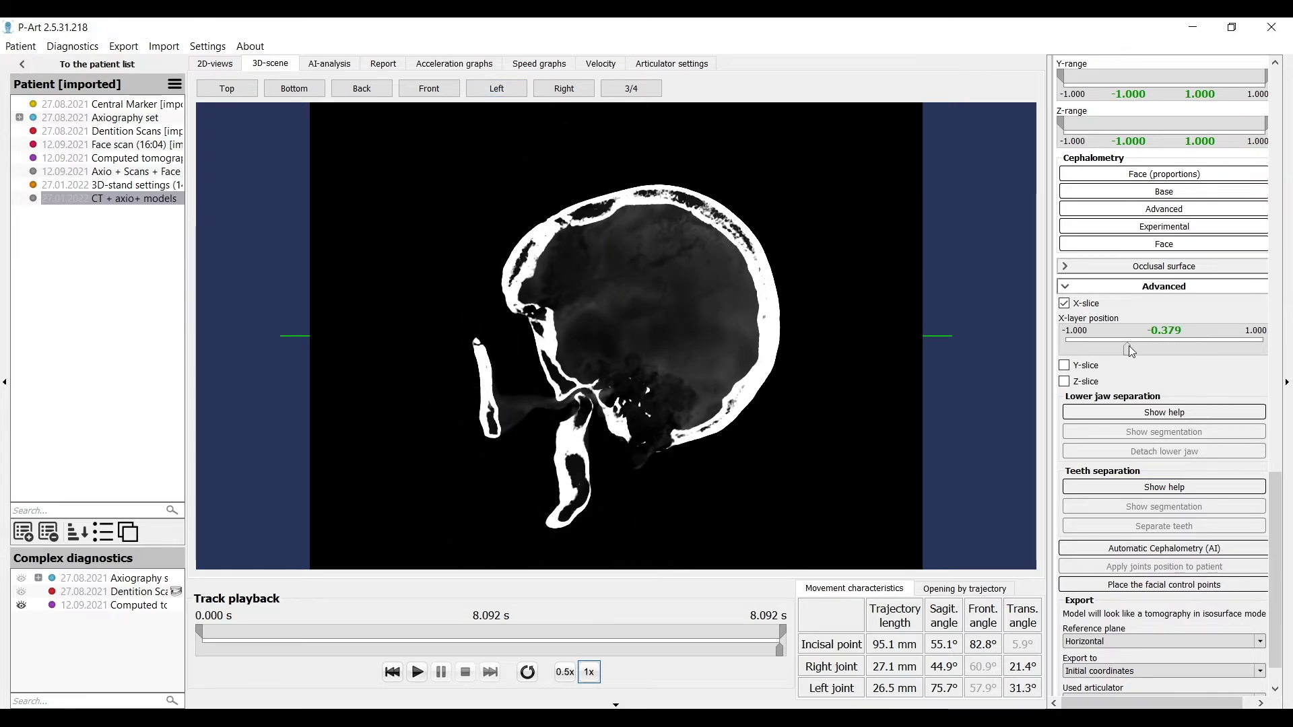
{"action": "left_click", "coordinate": [1063, 304]}
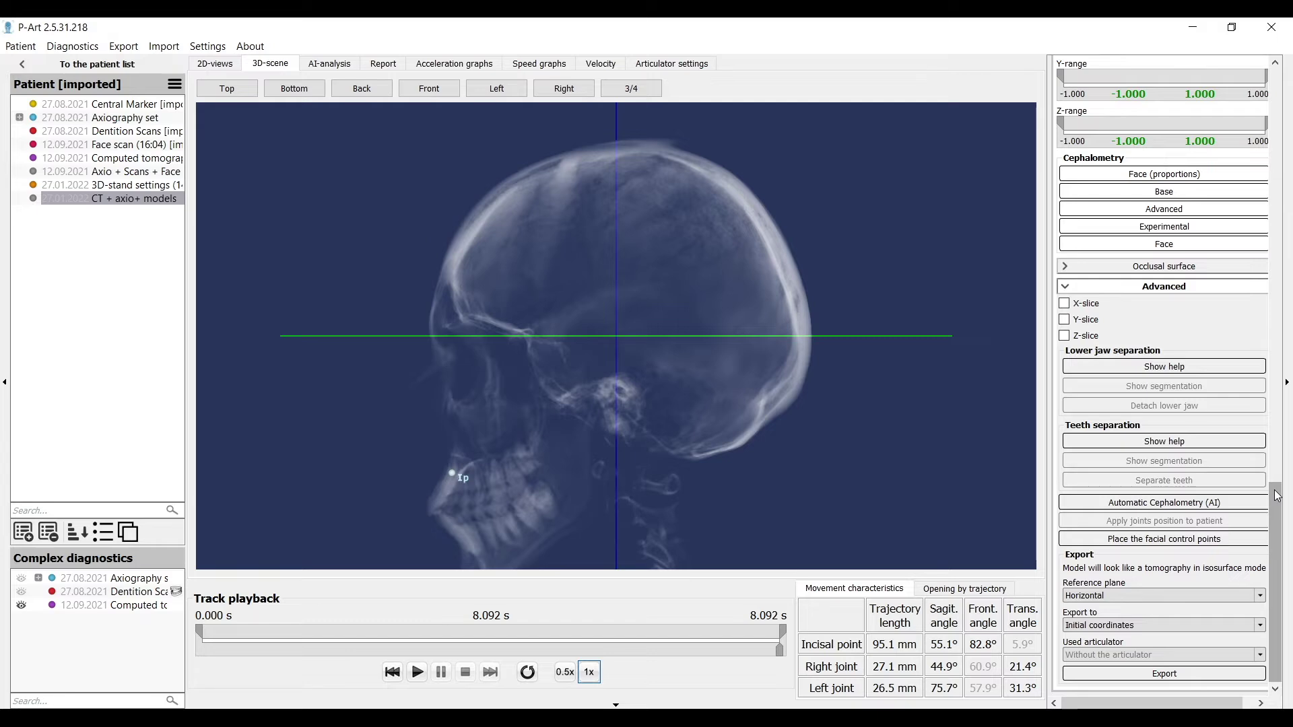
Turn on the Y-slice, examine its layers from the front, and turn it off
{"action": "left_click_drag", "start_coordinate": [1276, 491], "coordinate": [1277, 481]}
{"action": "left_click_drag", "start_coordinate": [902, 416], "coordinate": [1258, 394]}
{"action": "left_click", "coordinate": [1065, 348]}
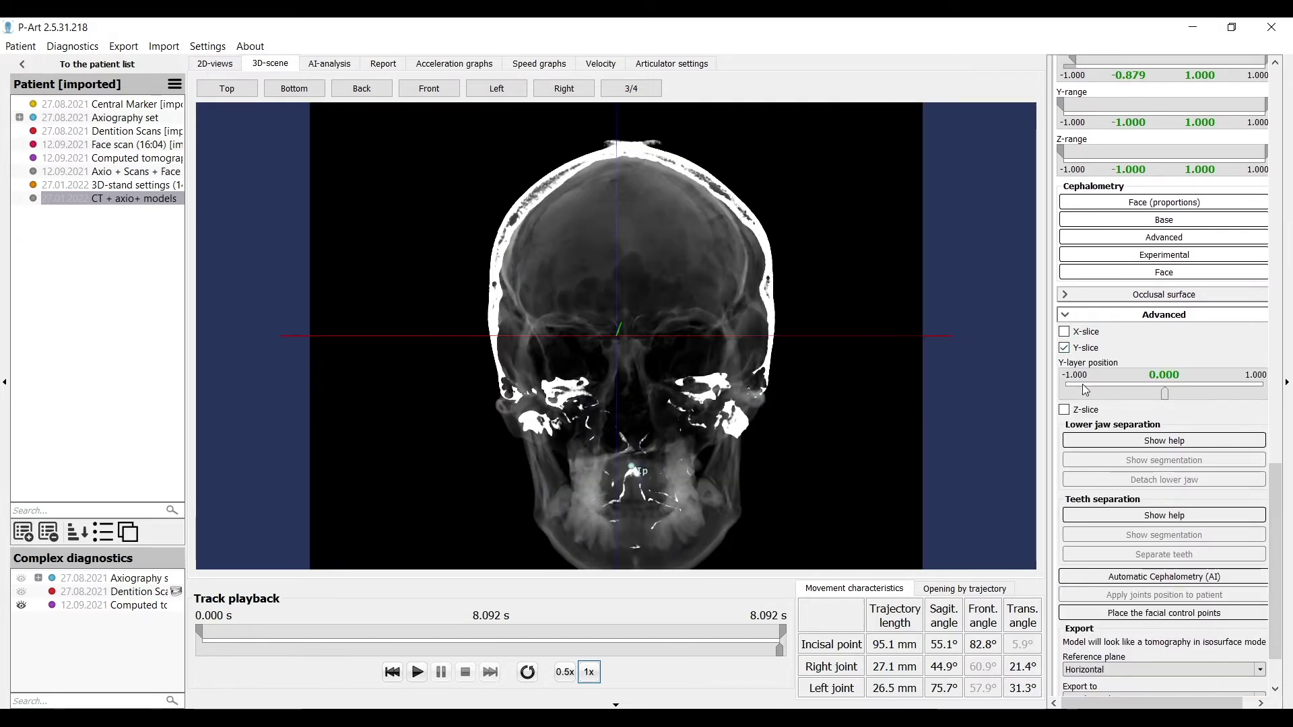
{"action": "mouse_move", "coordinate": [1164, 396]}
{"action": "left_mouse_down"}
{"action": "mouse_move", "coordinate": [1190, 391]}
{"action": "mouse_move", "coordinate": [1165, 392]}
{"action": "left_mouse_up"}
{"action": "left_click", "coordinate": [1065, 349]}
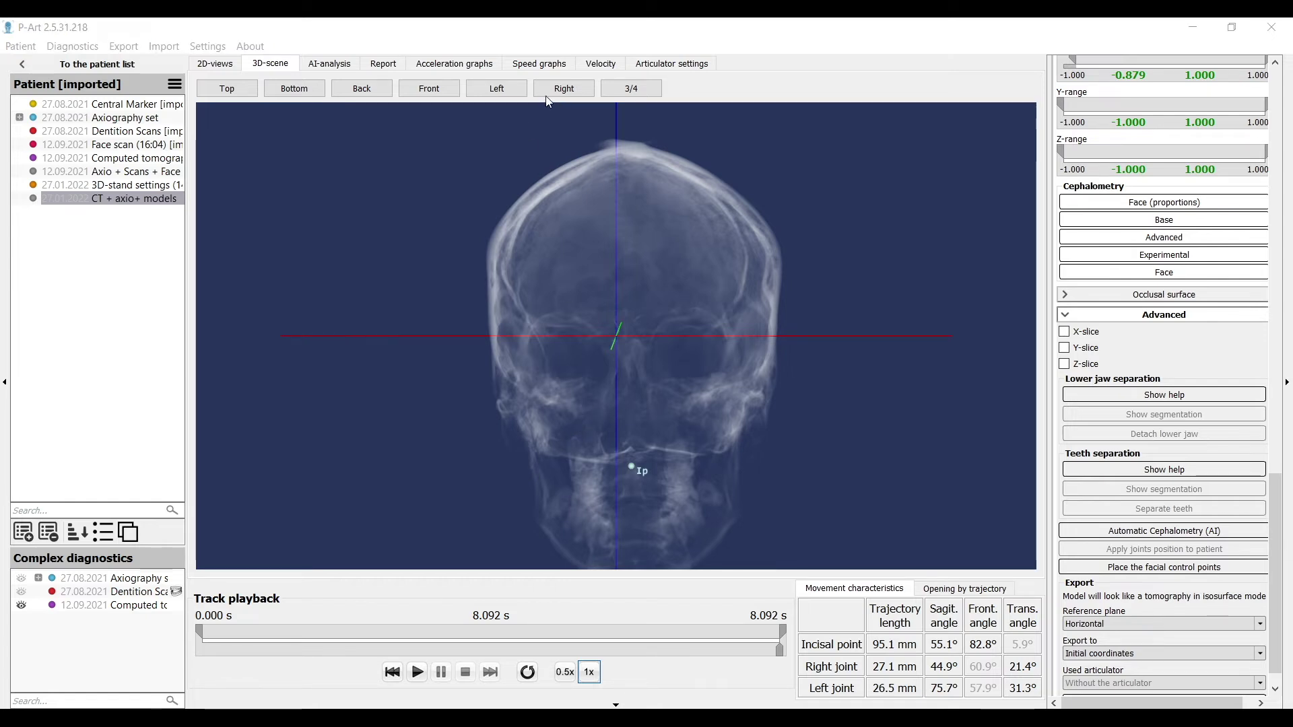
View the skull from the front and set the tomography's display mode to Tissues (fixed)
{"action": "left_click", "coordinate": [448, 88]}
{"action": "scroll", "coordinate": [1158, 297], "scroll_direction": "up", "scroll_amount": 5}
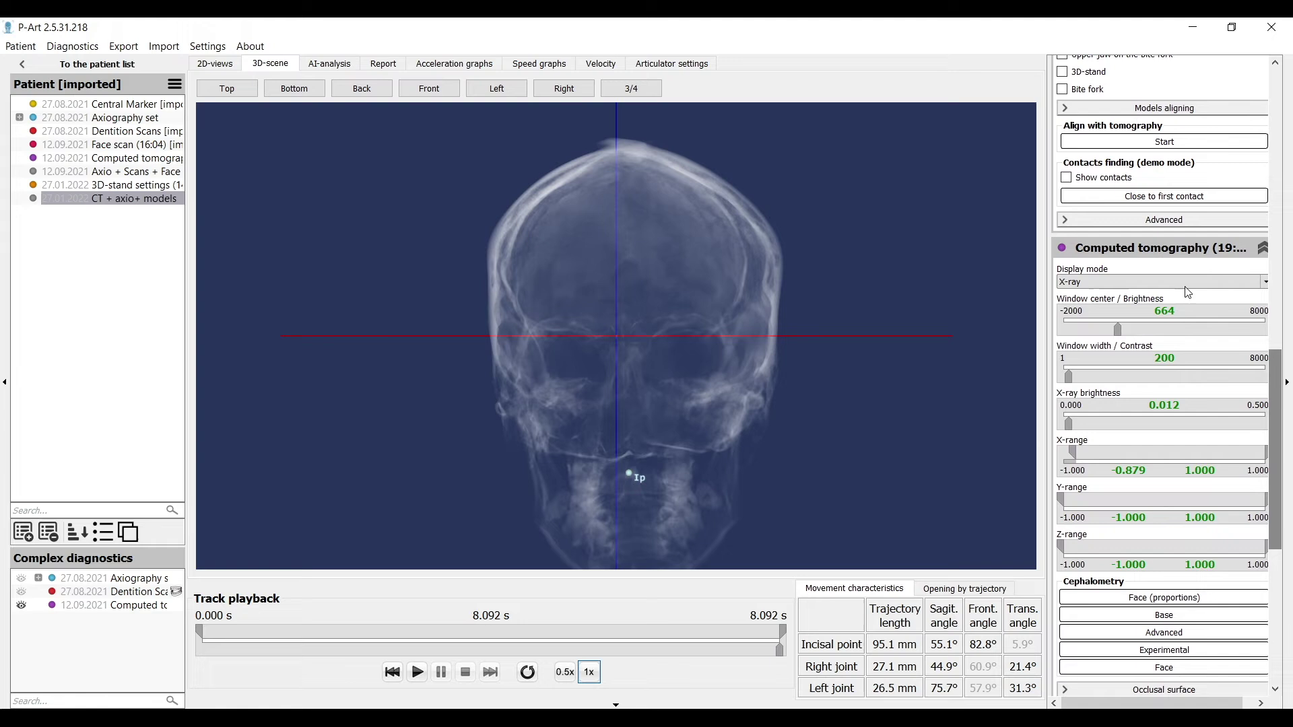
{"action": "left_click", "coordinate": [1162, 282]}
{"action": "left_click", "coordinate": [1158, 305]}
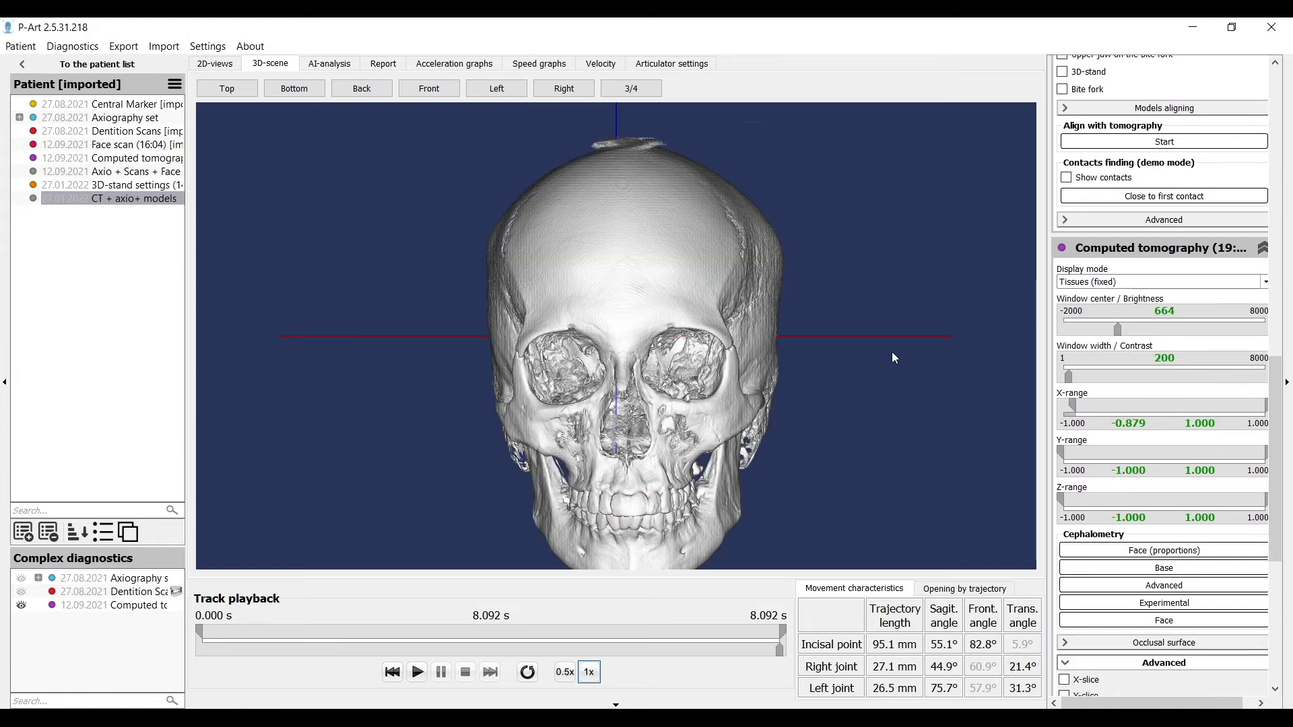
Cut the tomography away with an X-range start of 1.000, show the dentition scans and view them at an angle
{"action": "left_click_drag", "start_coordinate": [1072, 406], "coordinate": [1263, 406]}
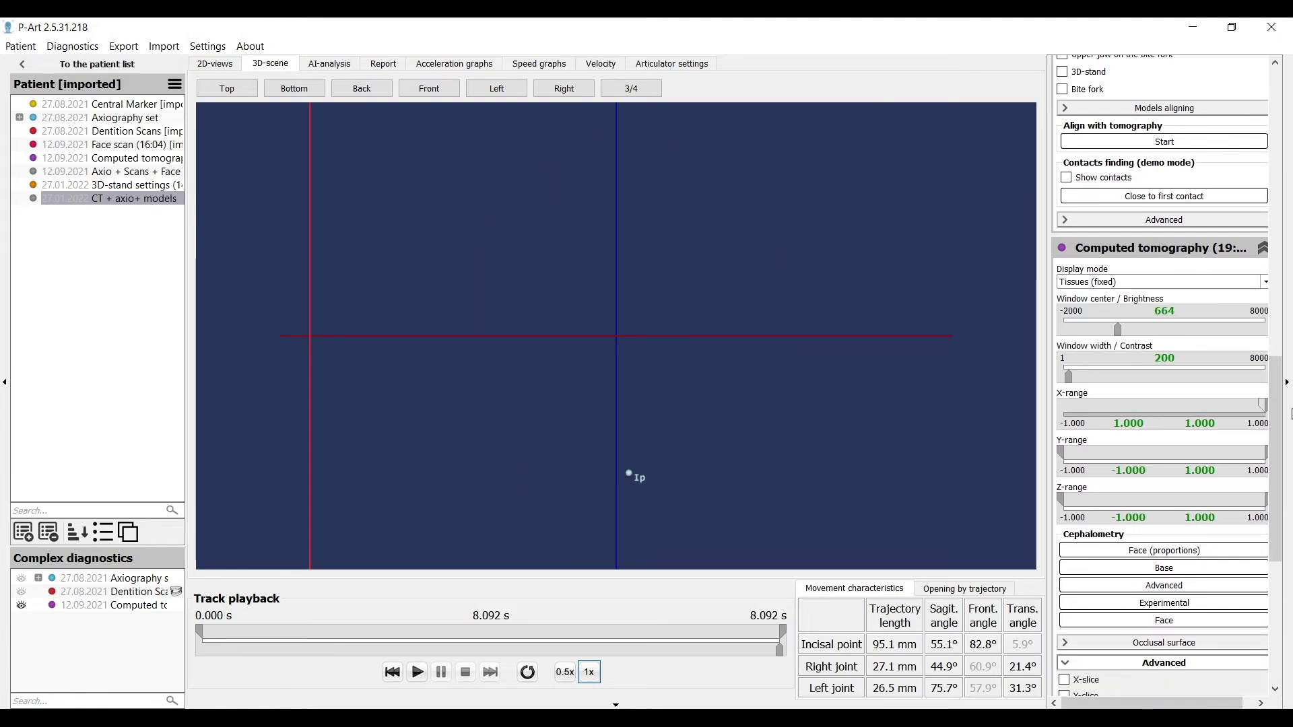
{"action": "left_click", "coordinate": [21, 591]}
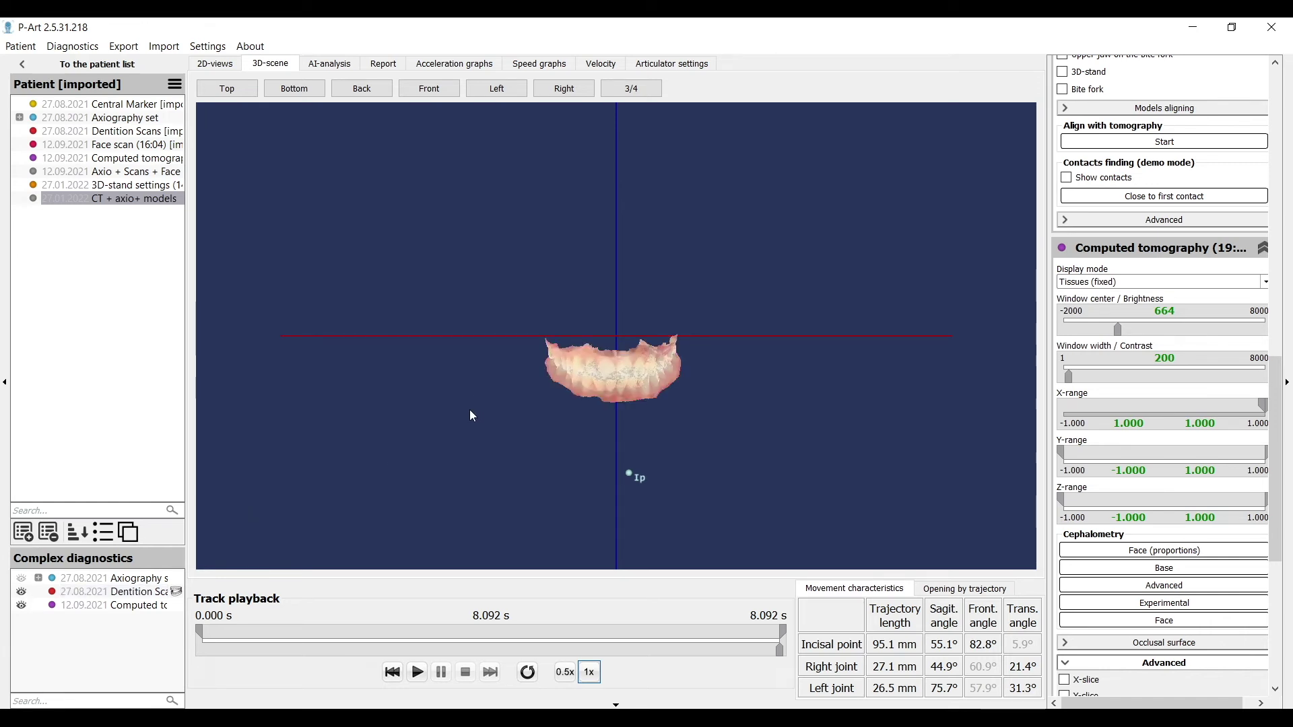
{"action": "left_click_drag", "start_coordinate": [644, 510], "coordinate": [569, 452]}
Turn off model transparency for the dentition scans and enable the display of their contacts
{"action": "scroll", "coordinate": [1145, 270], "scroll_direction": "up", "scroll_amount": 5}
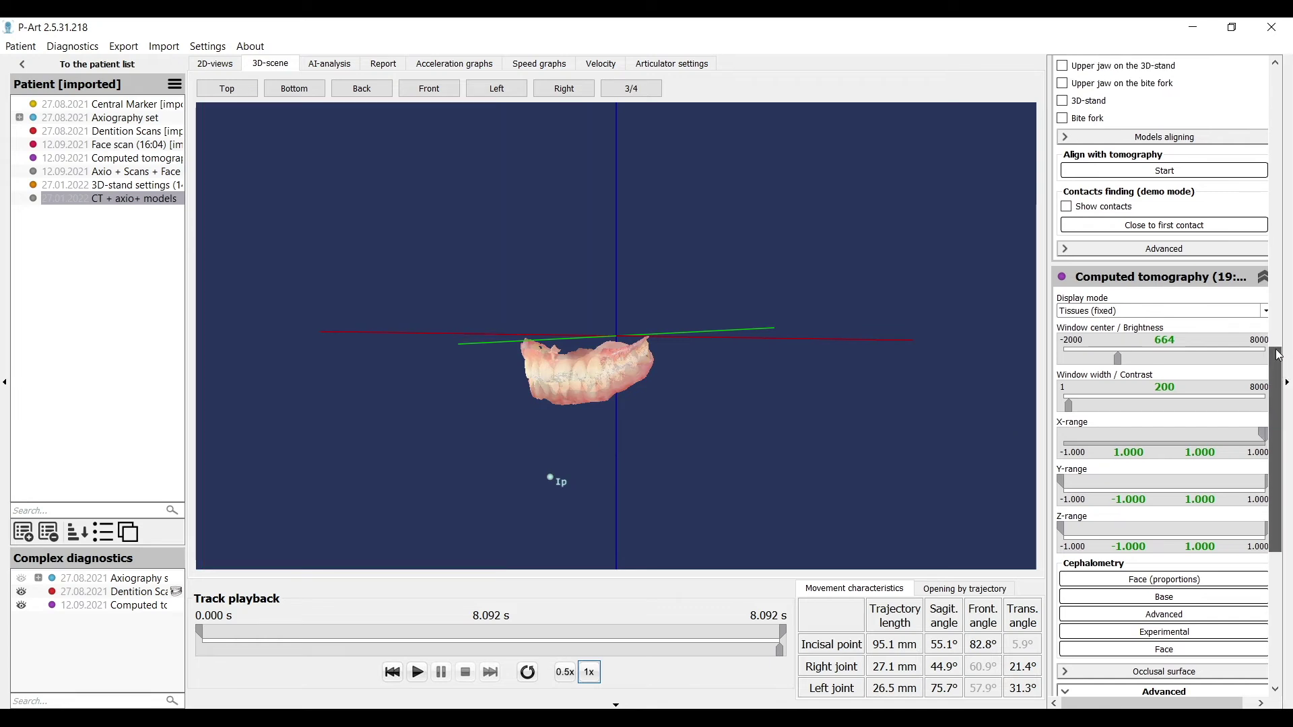
{"action": "left_click", "coordinate": [1085, 169]}
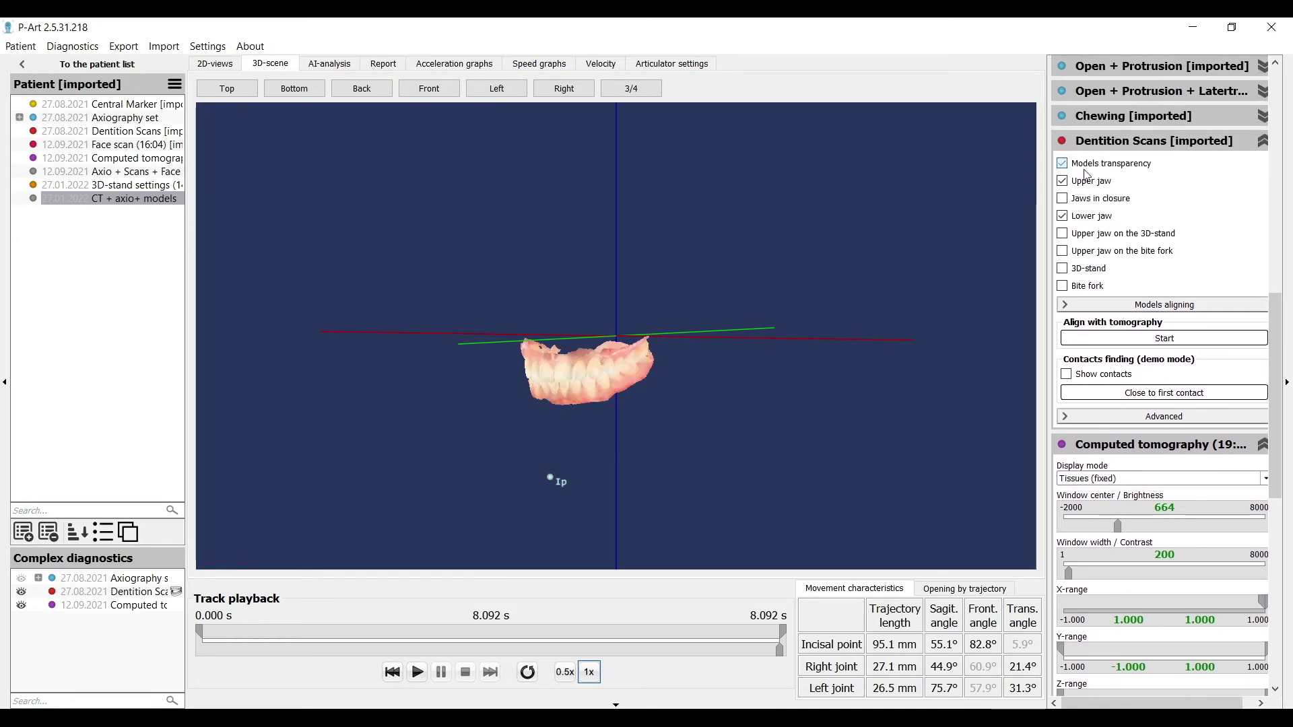
{"action": "scroll", "coordinate": [699, 370], "scroll_direction": "up", "scroll_amount": 2}
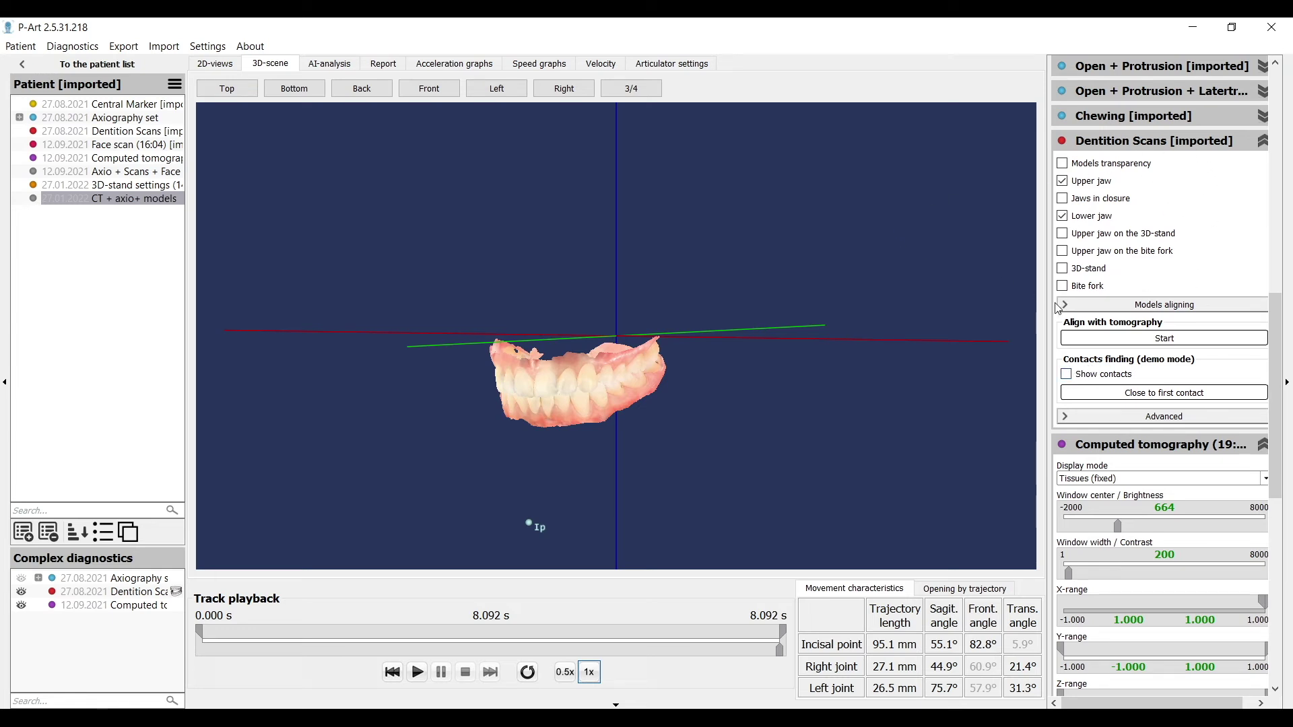
{"action": "left_click", "coordinate": [1067, 375]}
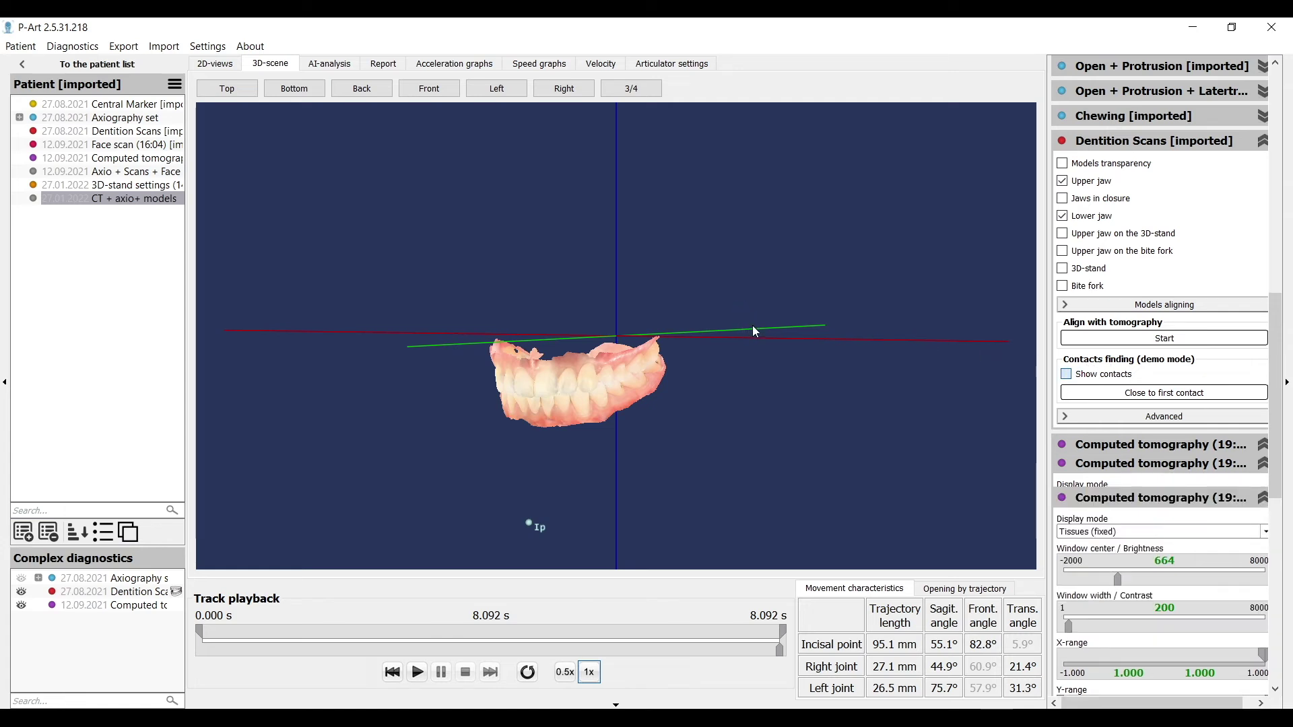
Examine the occlusal contacts on the lower jaw from above and at an angle while moving the track playback back to 0.000 s
{"action": "left_click_drag", "start_coordinate": [736, 325], "coordinate": [820, 426]}
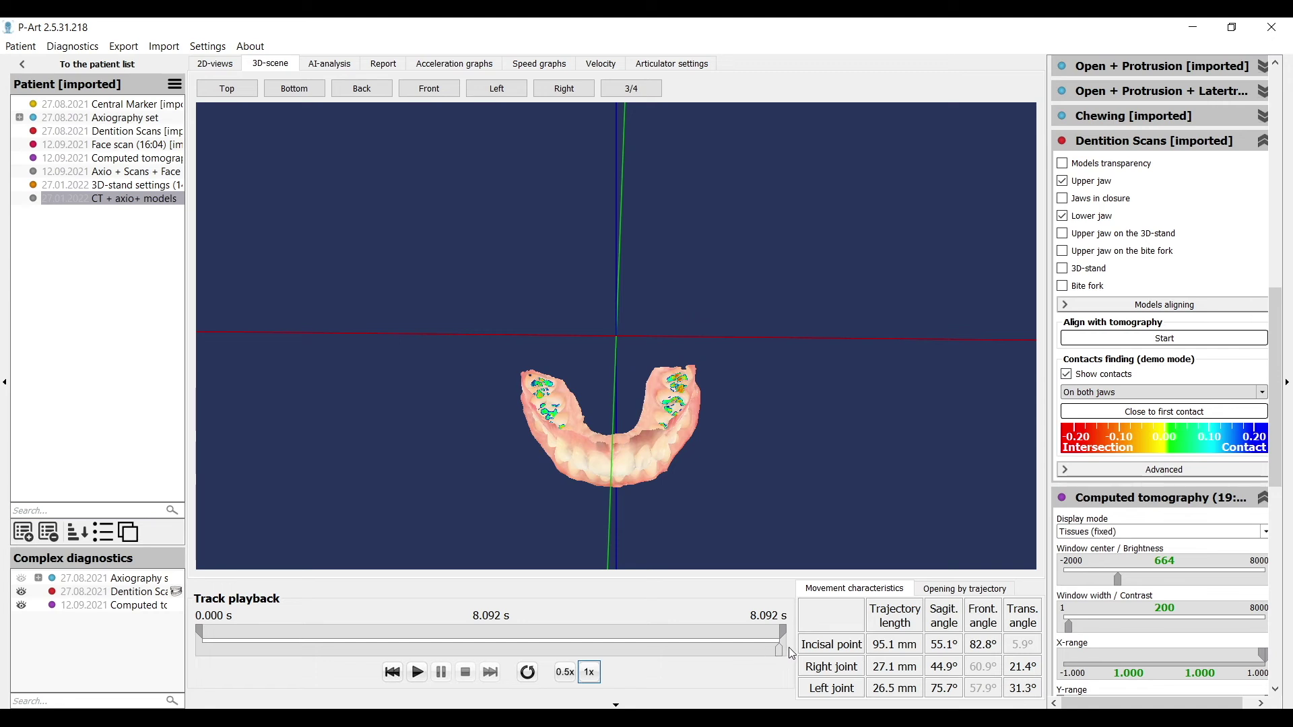
{"action": "mouse_move", "coordinate": [749, 423]}
{"action": "left_mouse_down"}
{"action": "mouse_move", "coordinate": [784, 444]}
{"action": "mouse_move", "coordinate": [764, 427]}
{"action": "mouse_move", "coordinate": [931, 441]}
{"action": "mouse_move", "coordinate": [840, 599]}
{"action": "left_mouse_up"}
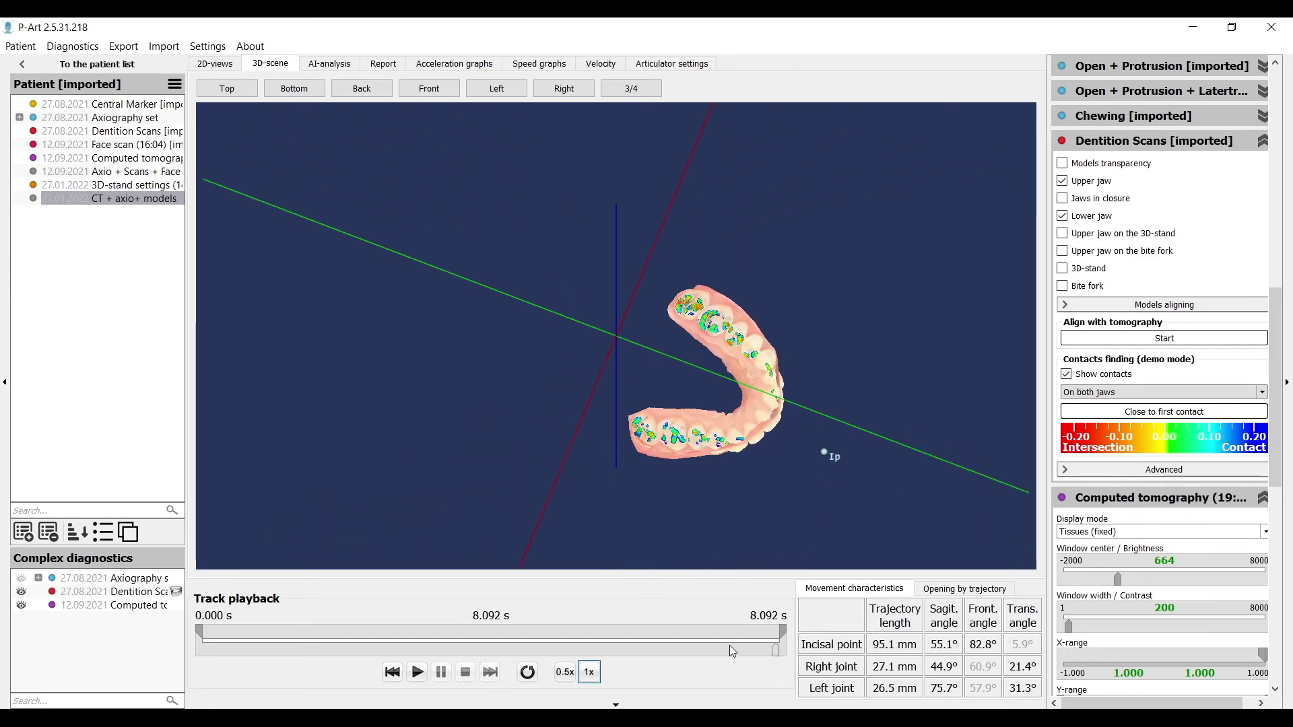
{"action": "left_click", "coordinate": [611, 635]}
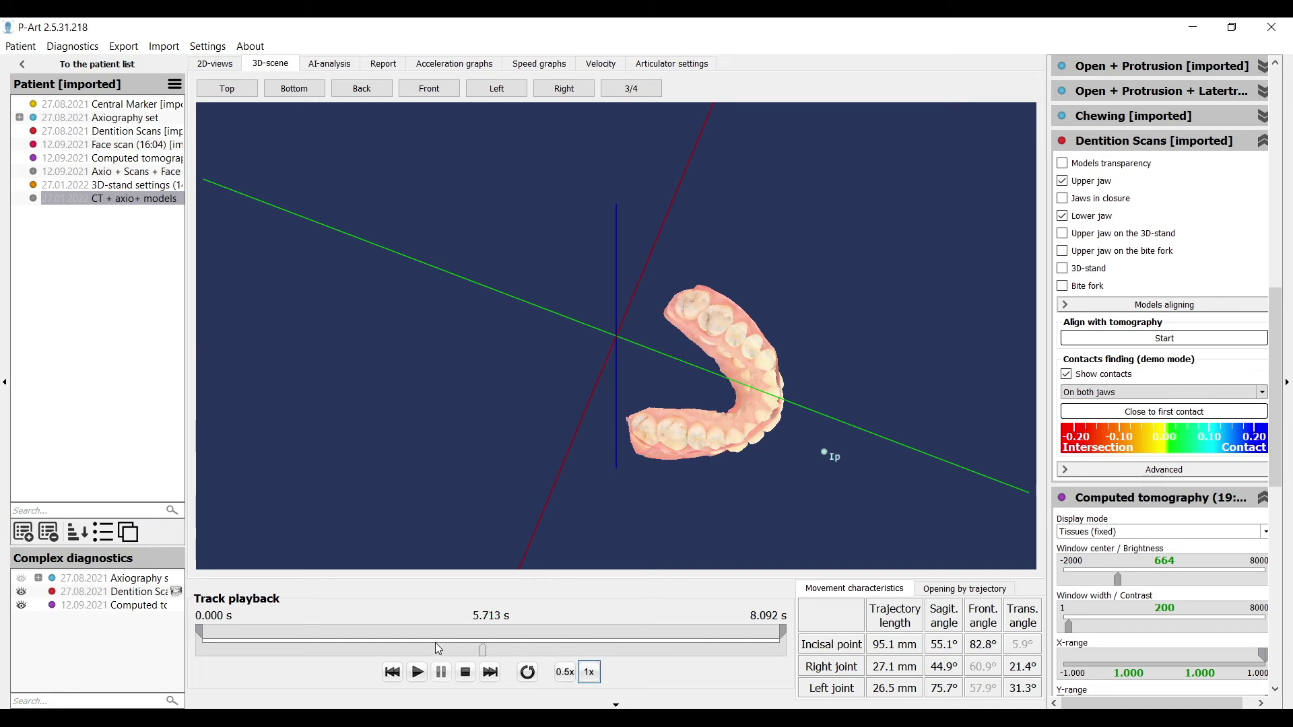
{"action": "left_click_drag", "start_coordinate": [435, 643], "coordinate": [235, 640]}
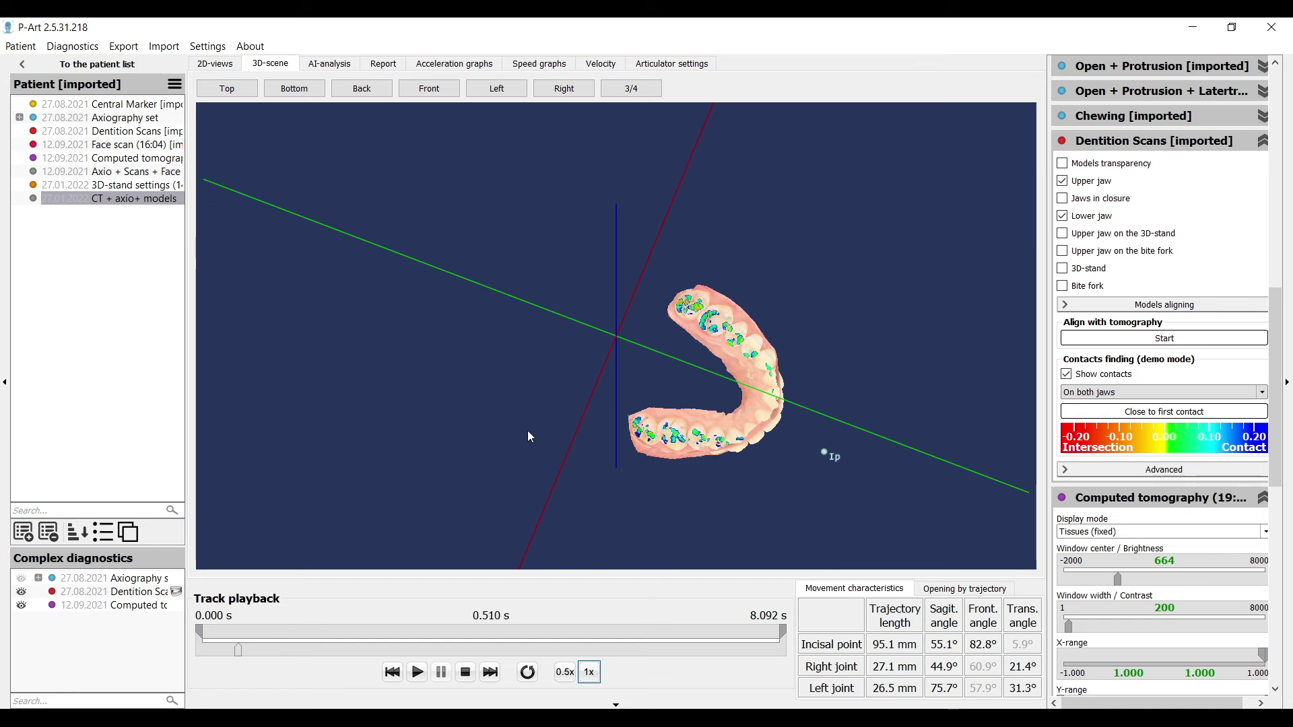
{"action": "left_click", "coordinate": [238, 633]}
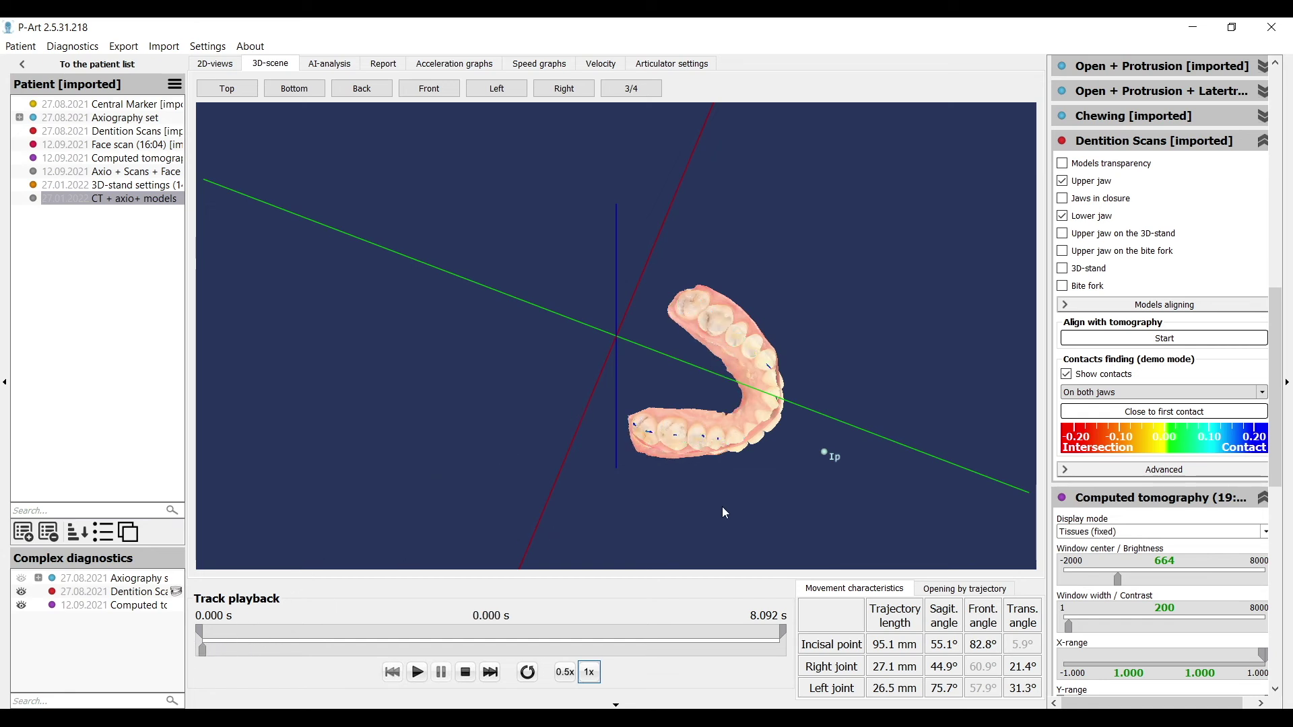
View the closed dentition scans from the front and open their advanced settings to examine the models export options
{"action": "mouse_move", "coordinate": [731, 498]}
{"action": "left_mouse_down"}
{"action": "mouse_move", "coordinate": [696, 453]}
{"action": "mouse_move", "coordinate": [491, 292]}
{"action": "mouse_move", "coordinate": [564, 402]}
{"action": "mouse_move", "coordinate": [481, 490]}
{"action": "mouse_move", "coordinate": [420, 512]}
{"action": "mouse_move", "coordinate": [357, 487]}
{"action": "mouse_move", "coordinate": [381, 378]}
{"action": "mouse_move", "coordinate": [707, 356]}
{"action": "left_mouse_up"}
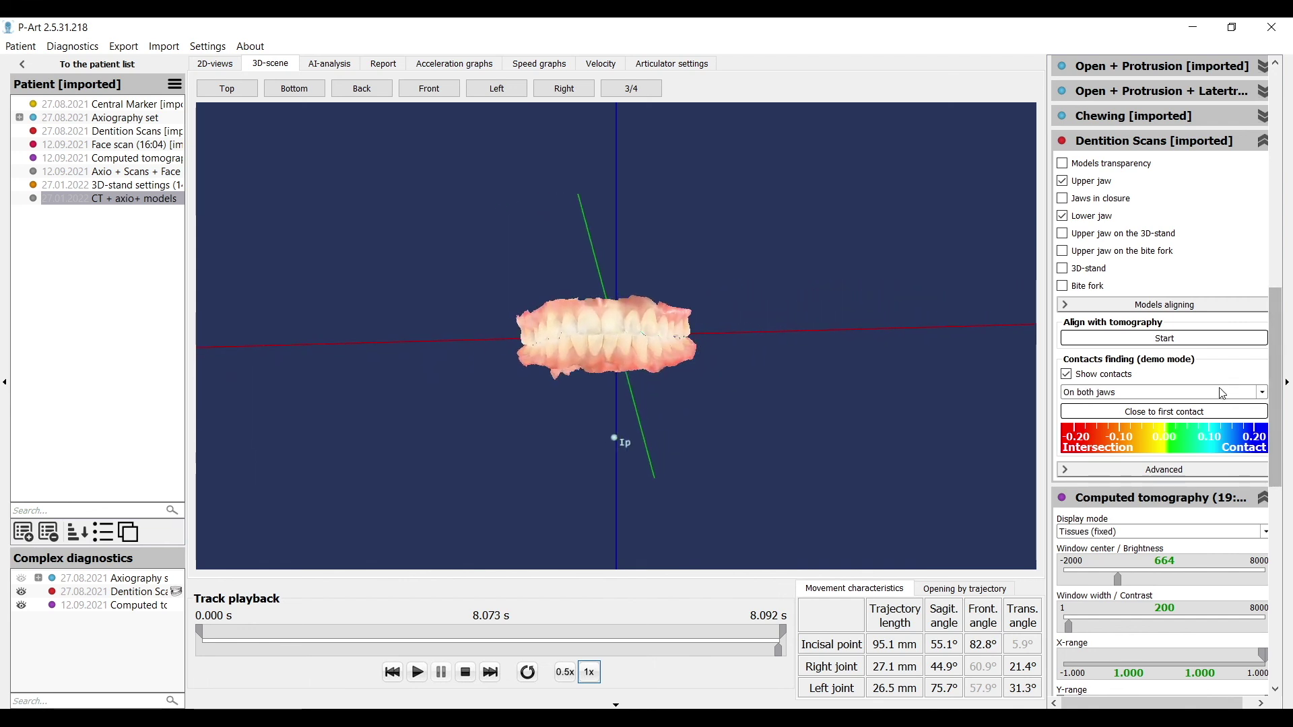
{"action": "left_click", "coordinate": [1152, 471]}
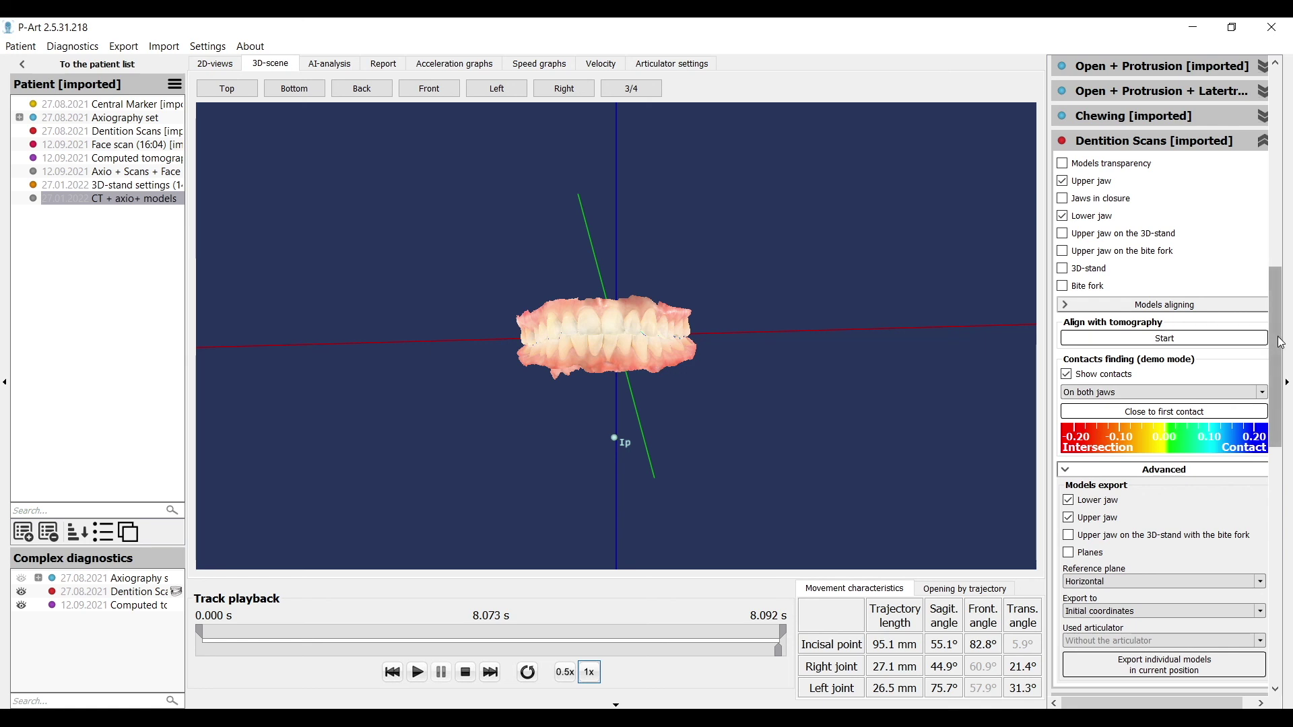
{"action": "scroll", "coordinate": [1282, 387], "scroll_direction": "down", "scroll_amount": 3}
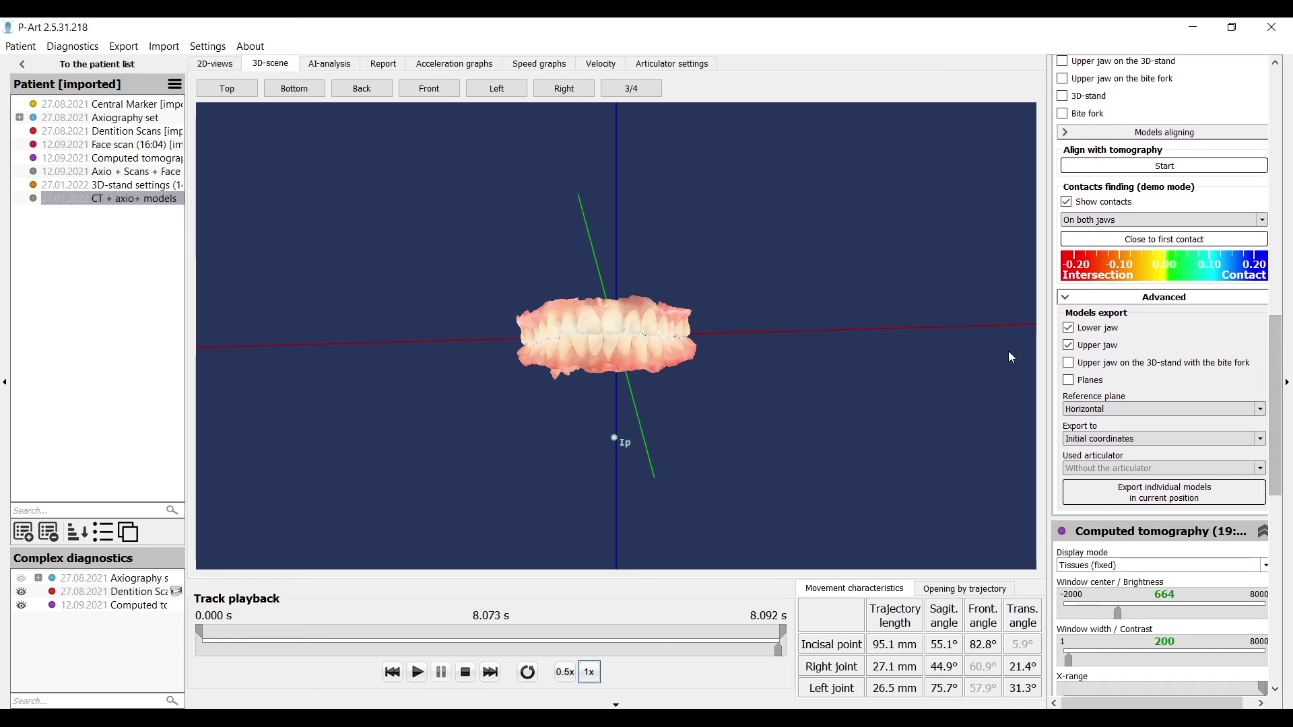